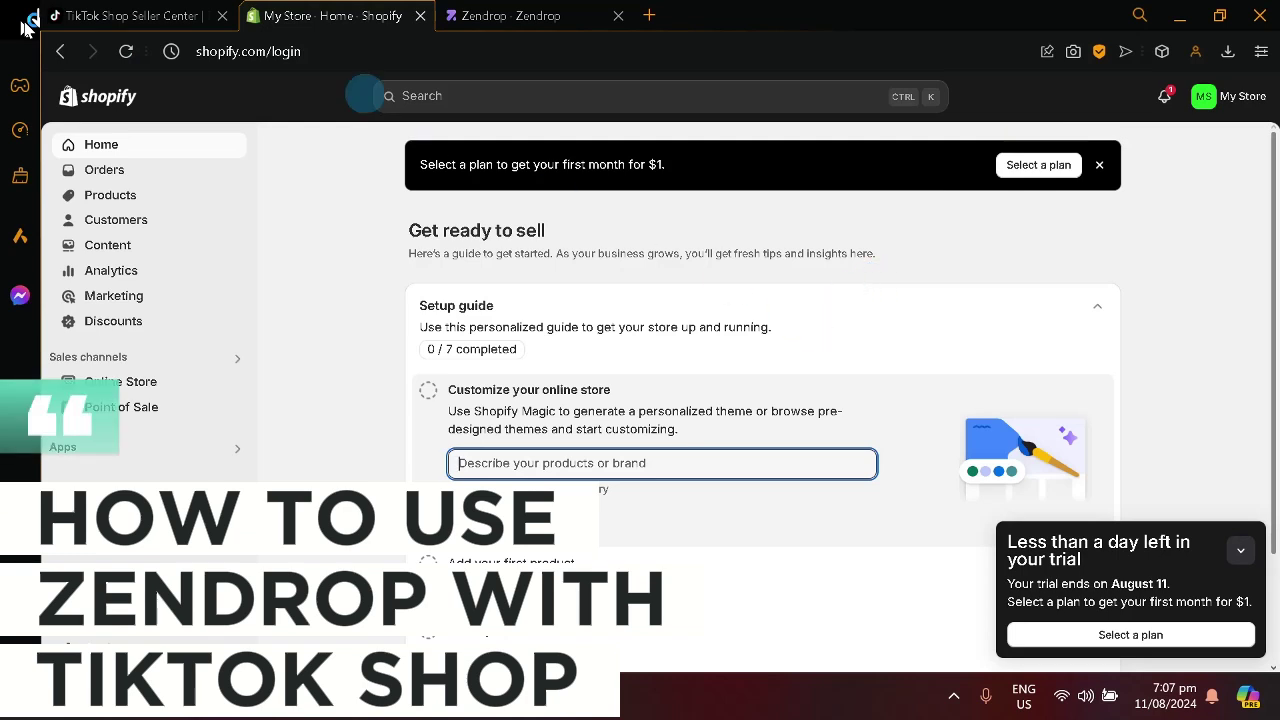
Open the TikTok Shop Seller Center homepage and, after placing the Zendrop tab beside it, Zendrop's dashboard.
left_click(130, 14)
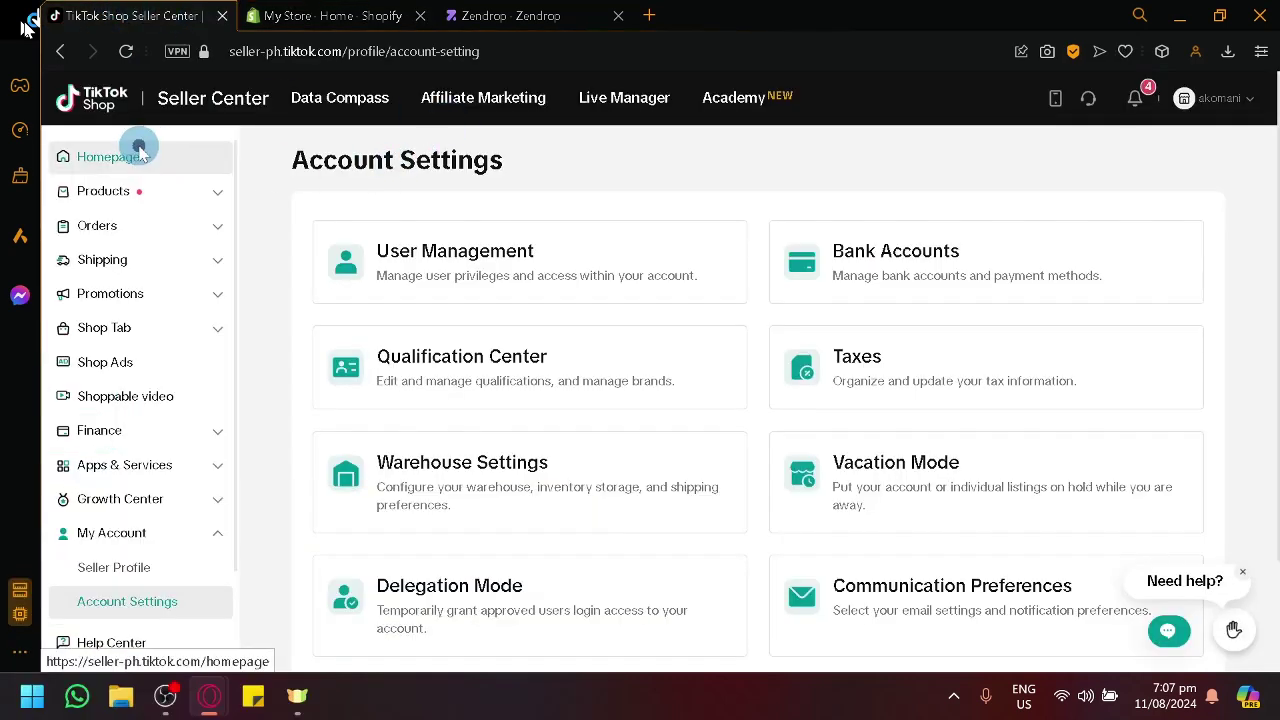
left_click(140, 155)
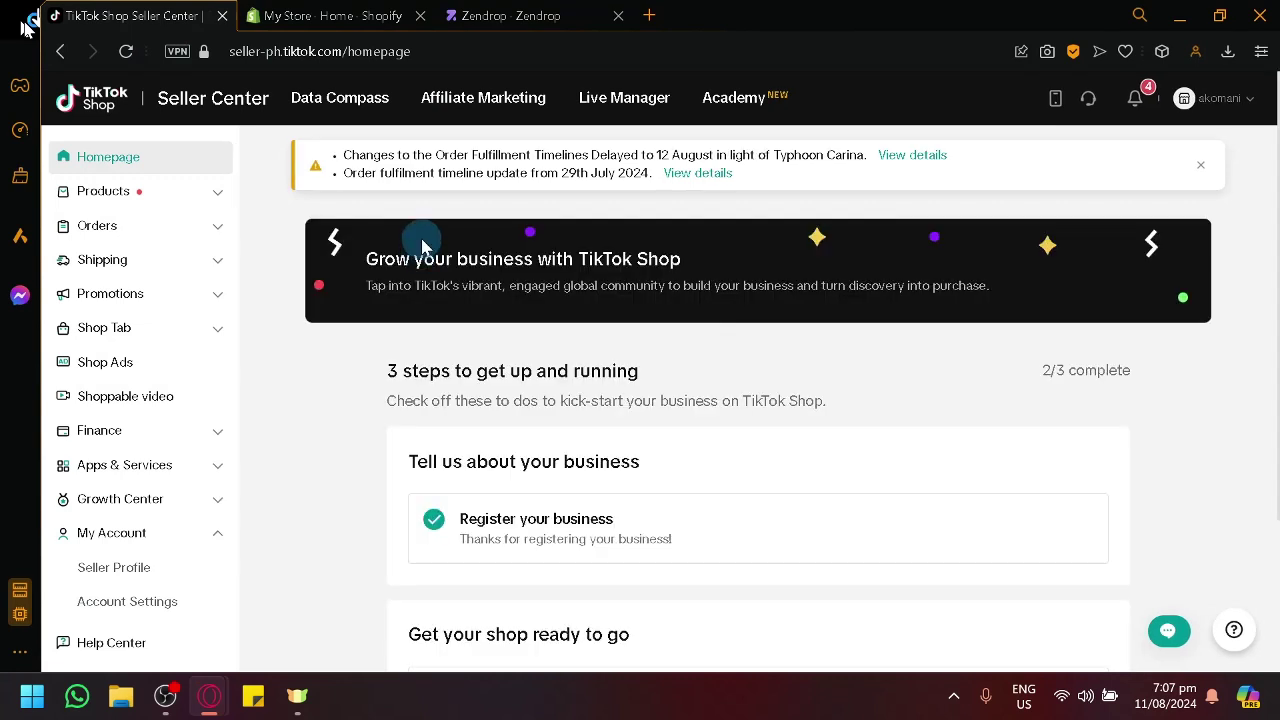
left_click(518, 14)
left_click_drag(518, 8, 335, 16)
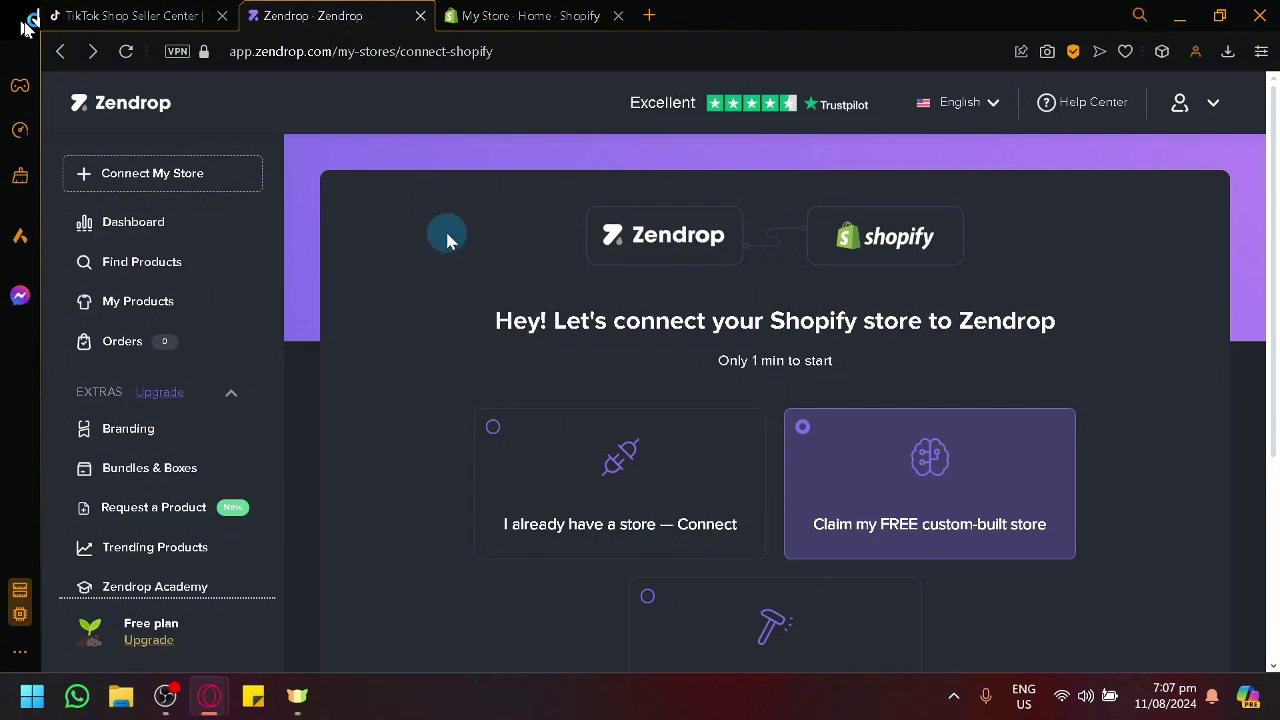
left_click(199, 225)
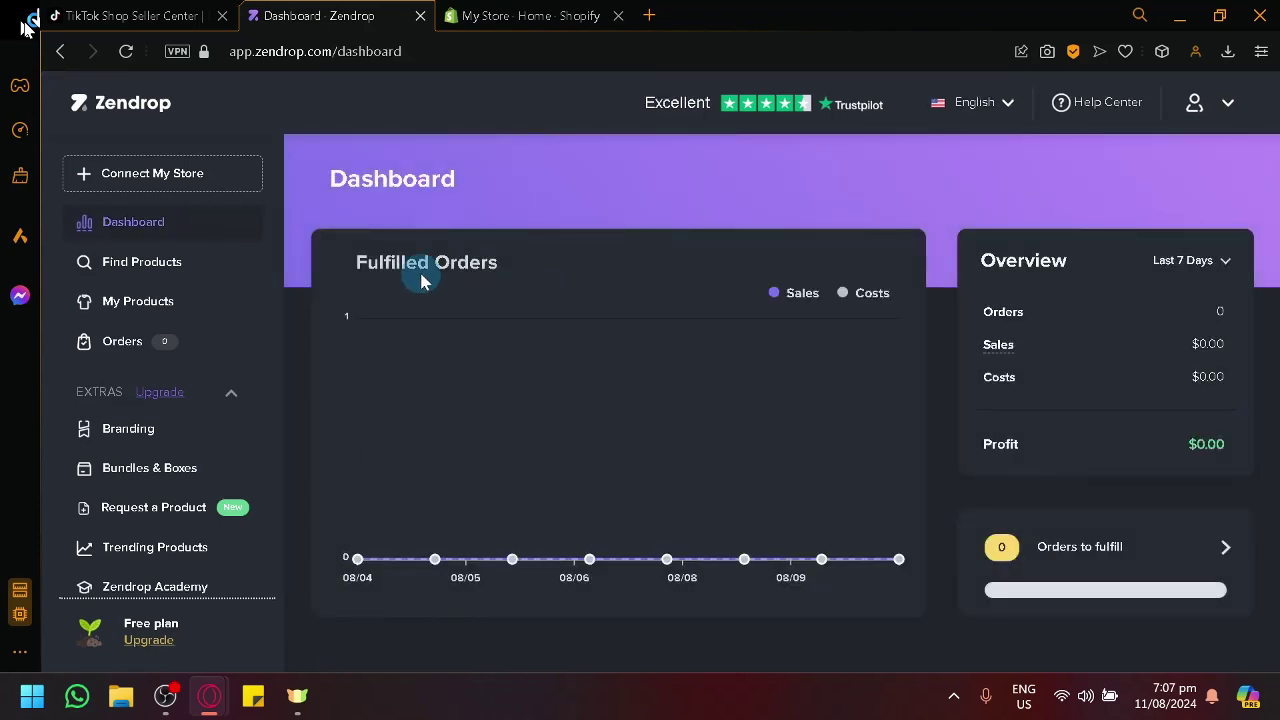
Open Zendrop's product finder and browse through the product catalogue.
left_click(204, 273)
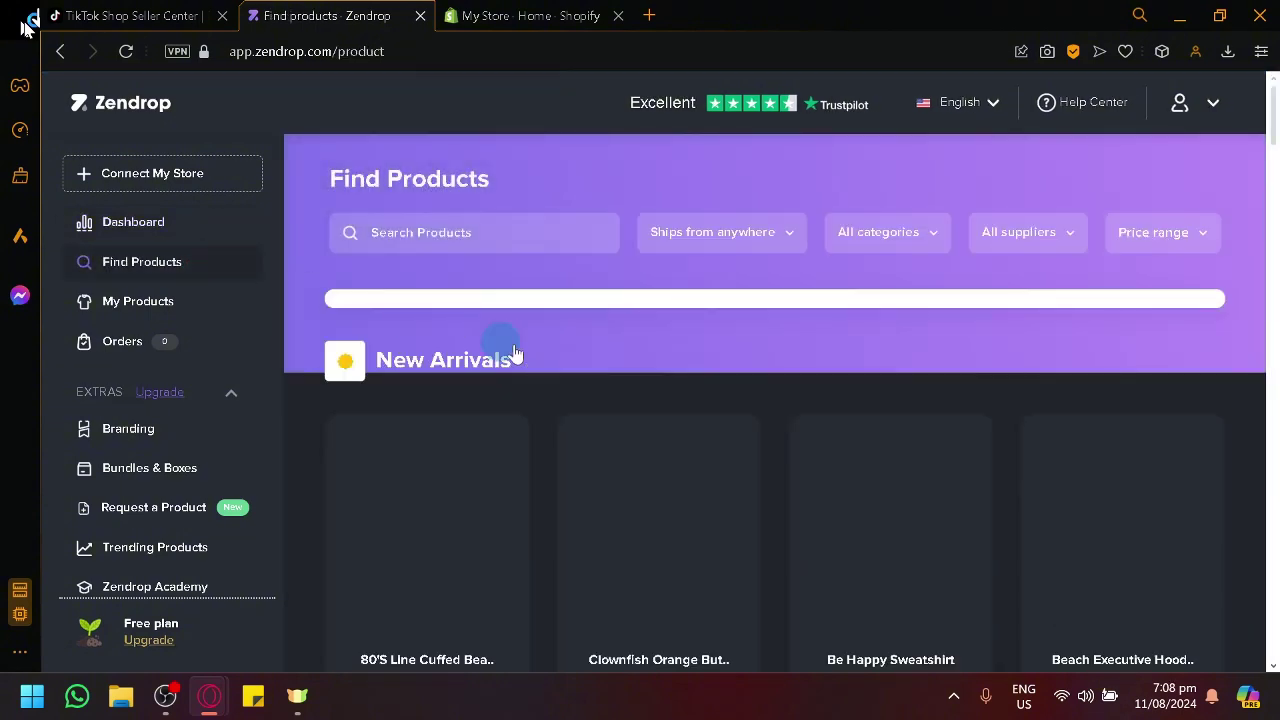
scroll(594, 363, "down", 15)
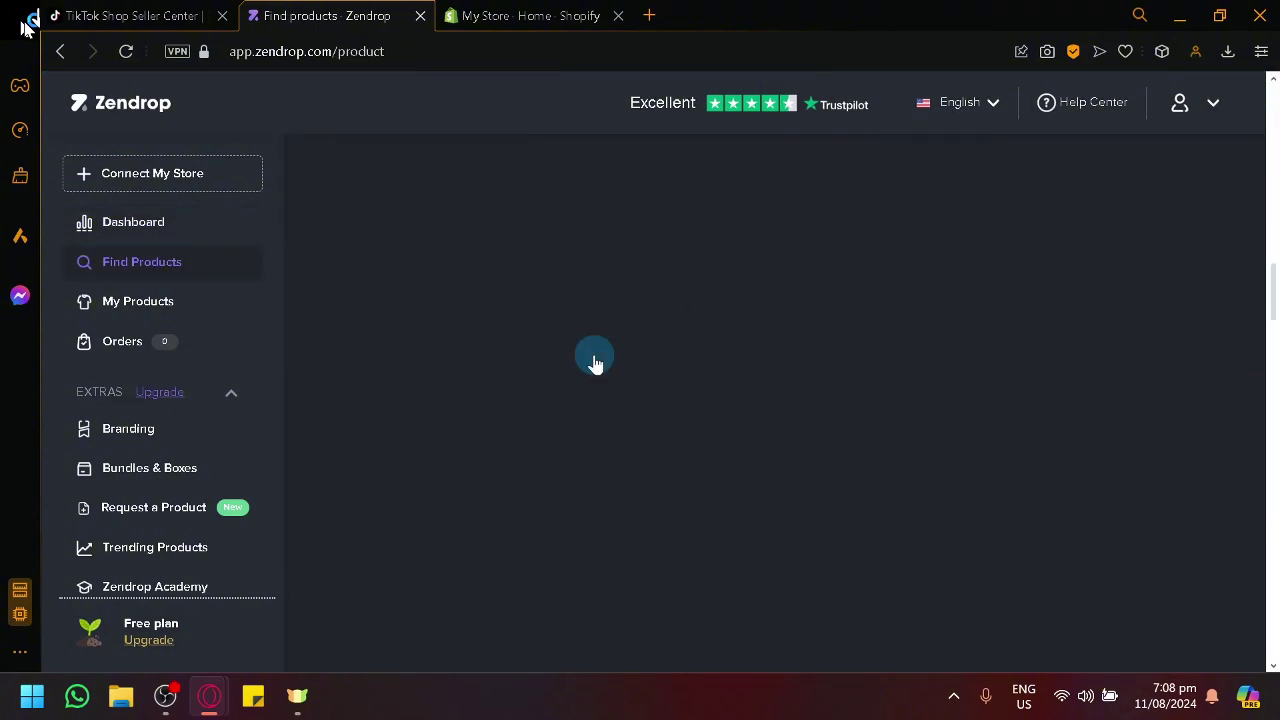
scroll(594, 363, "down", 15)
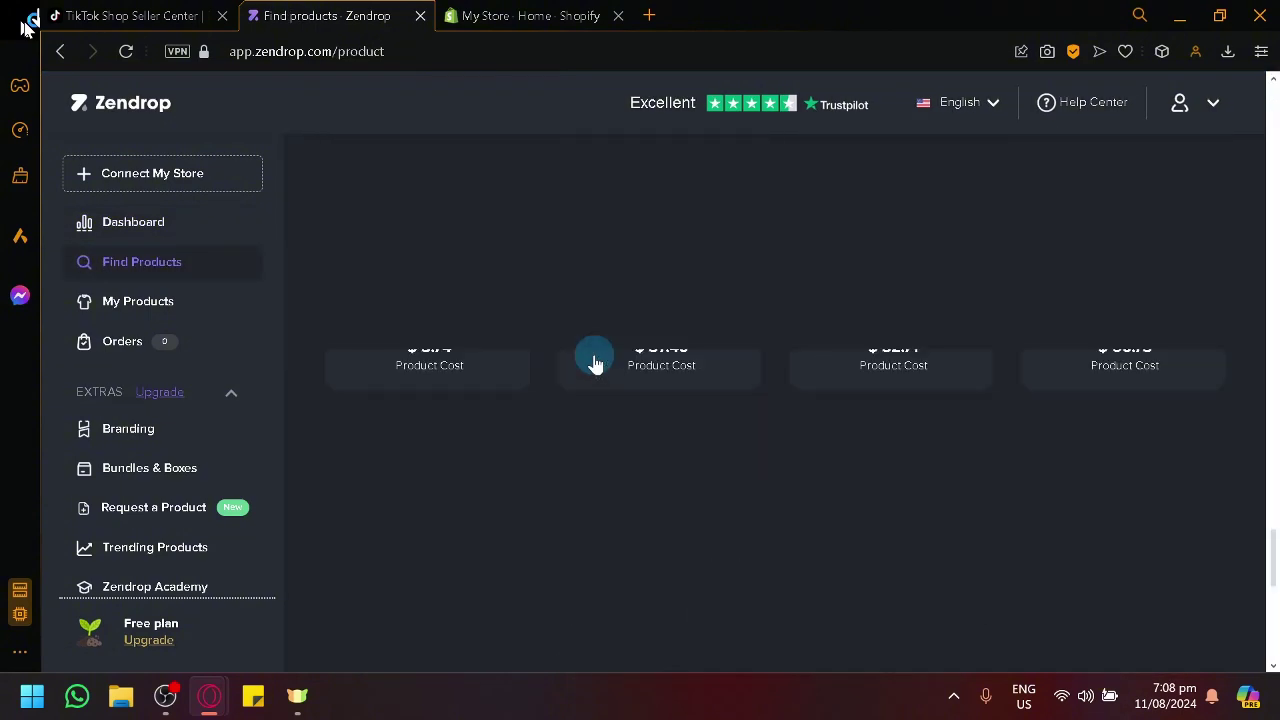
scroll(594, 363, "down", 15)
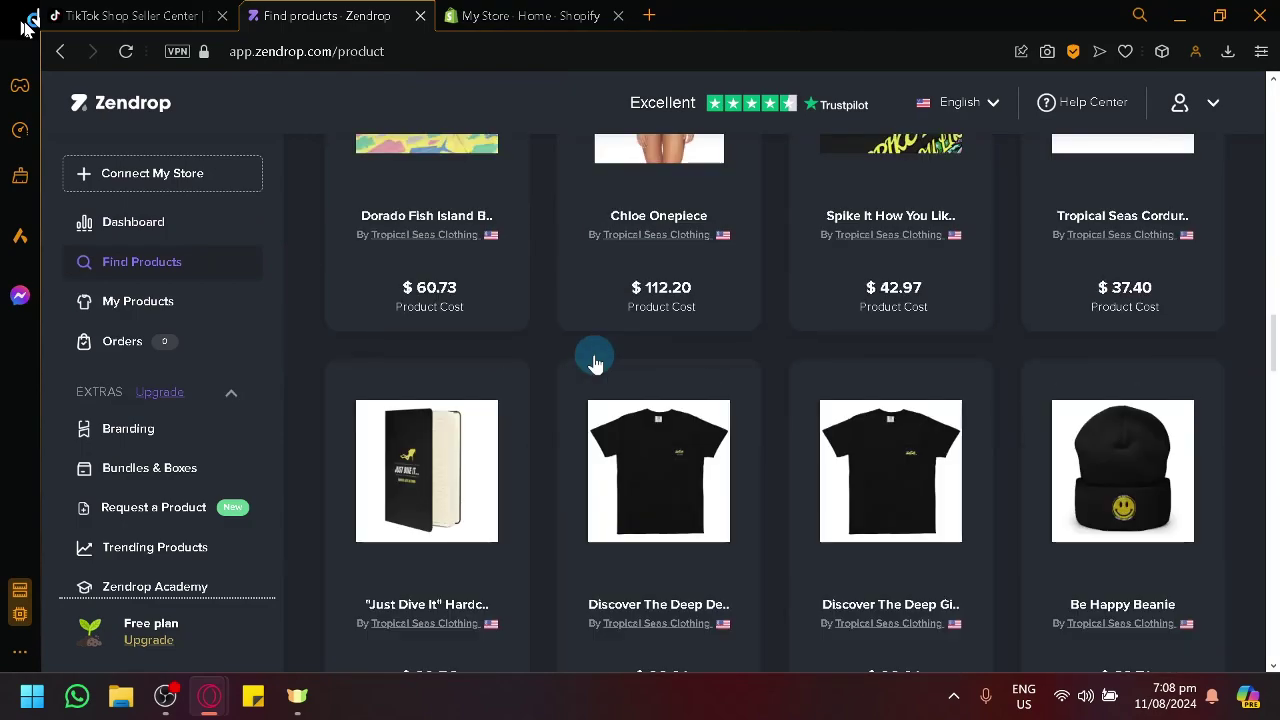
scroll(594, 363, "up", 20)
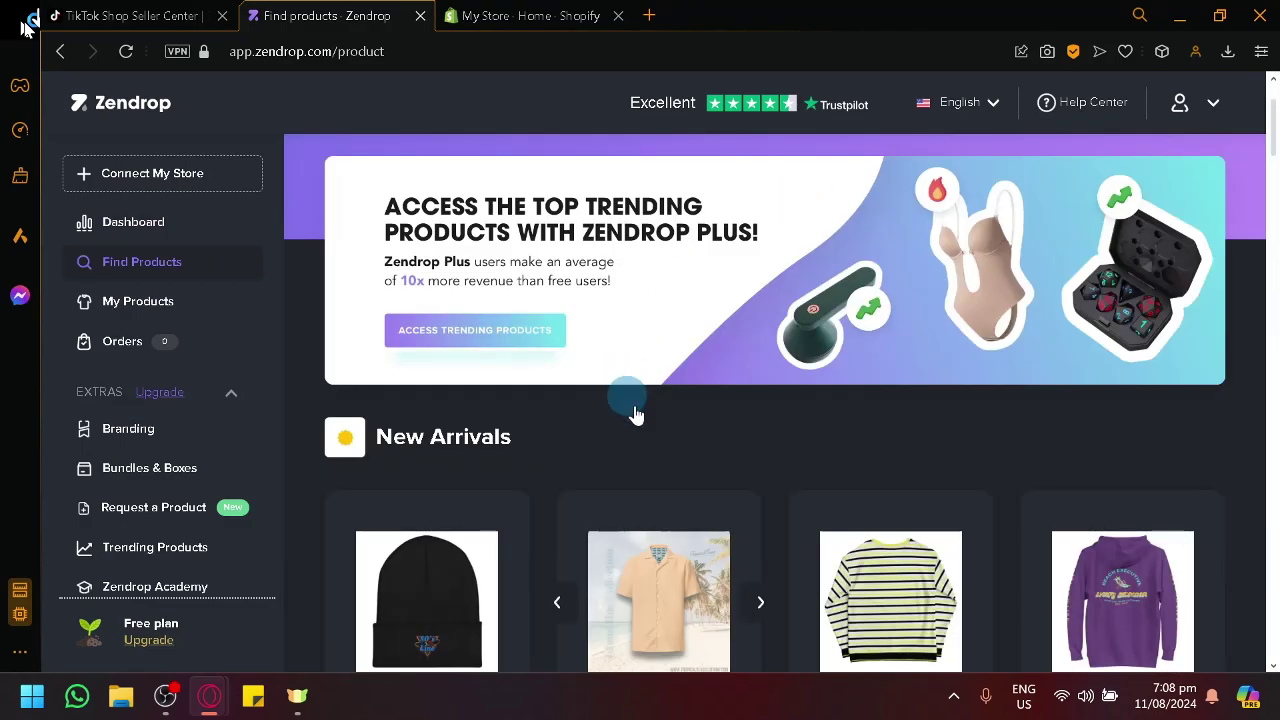
scroll(760, 440, "down", 3)
scroll(850, 530, "up", 5)
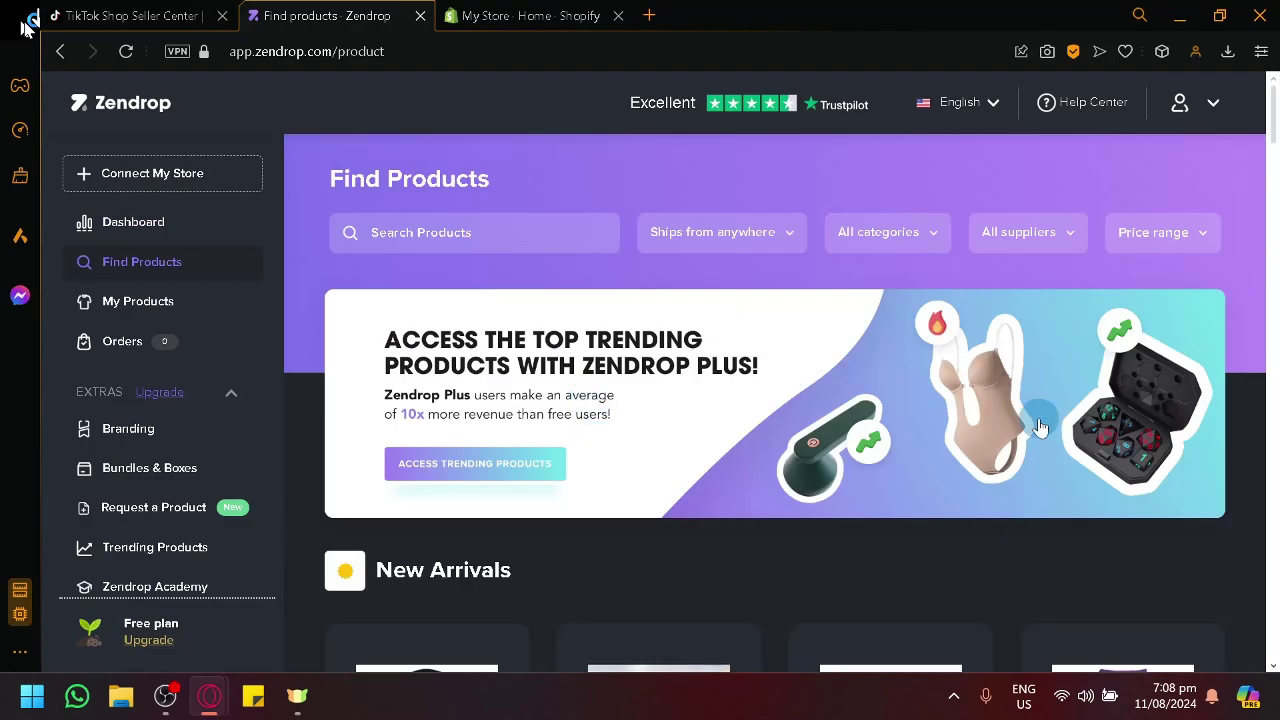
scroll(903, 403, "down", 5)
scroll(880, 527, "up", 5)
Examine the shipping origin, category, supplier and price range filter options in the product finder without changing them.
left_click(731, 240)
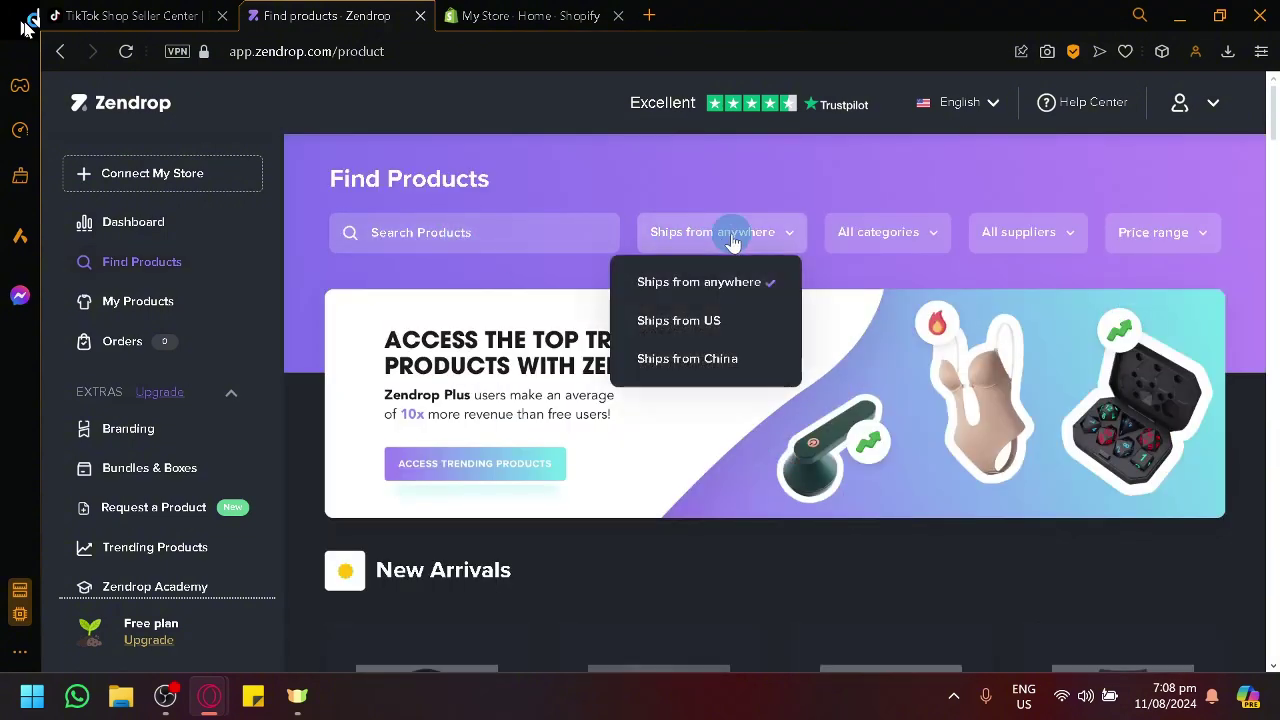
left_click(731, 240)
left_click(884, 234)
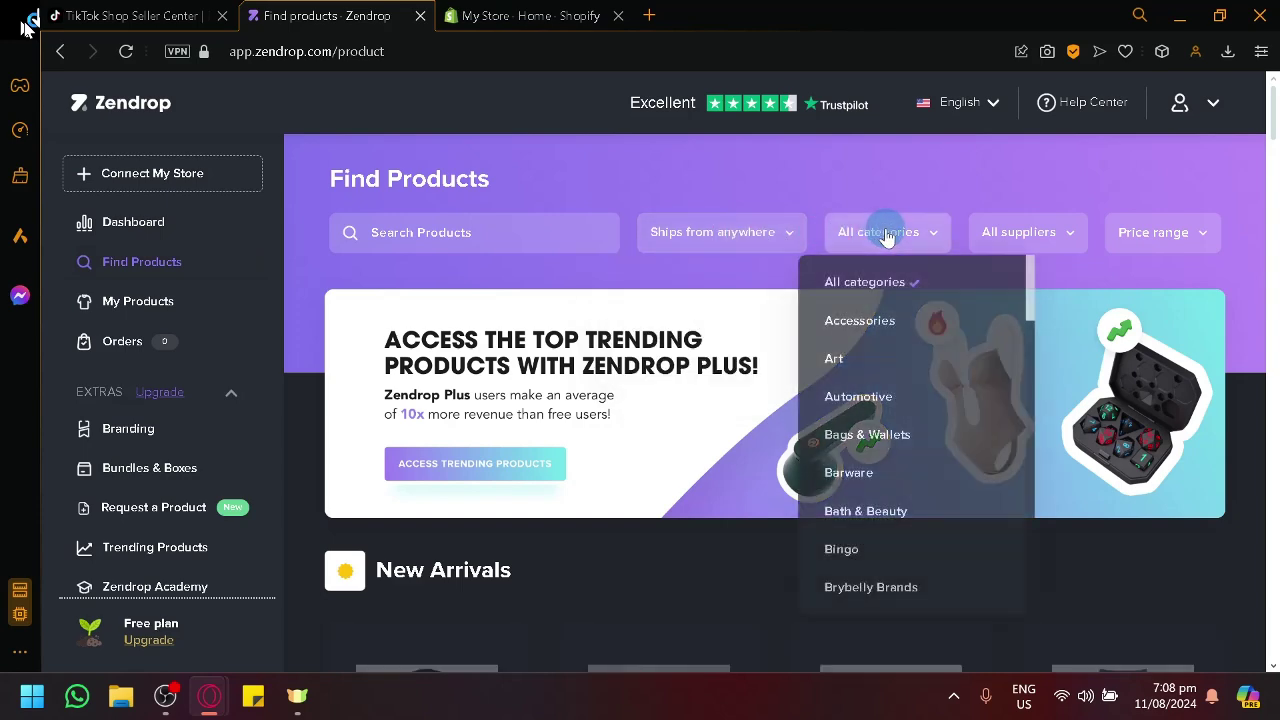
left_click(886, 234)
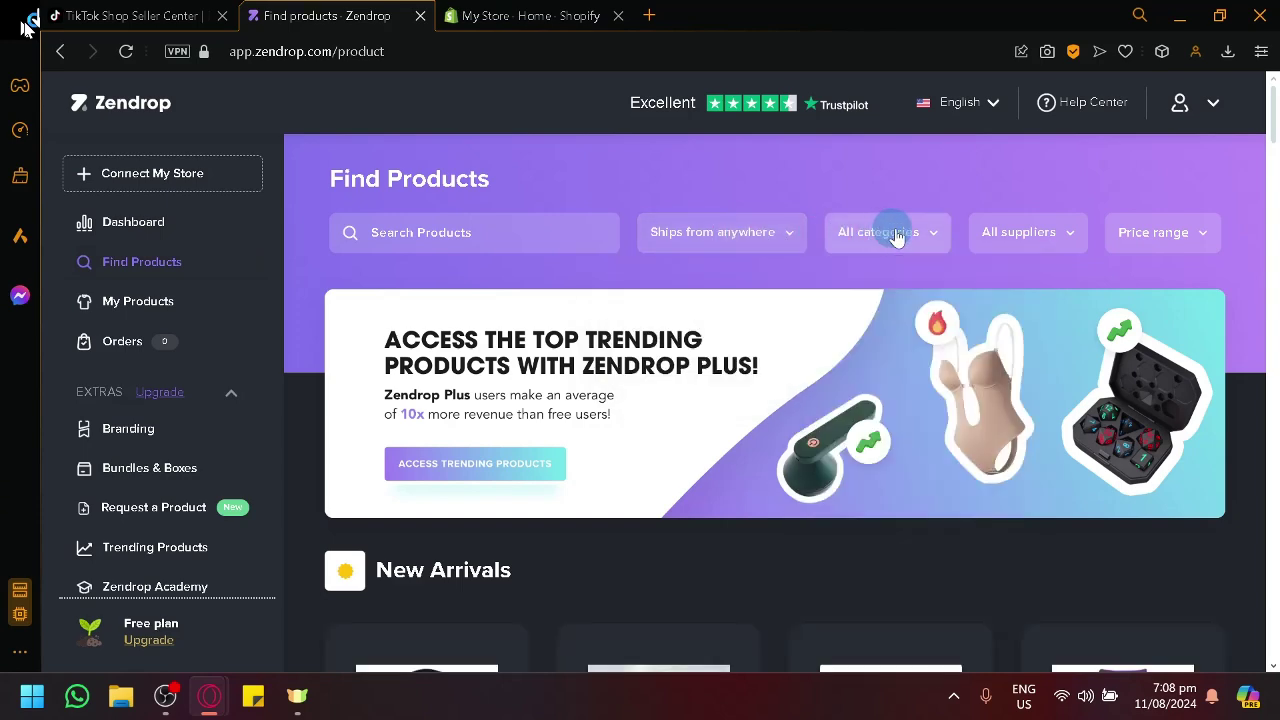
left_click(1052, 237)
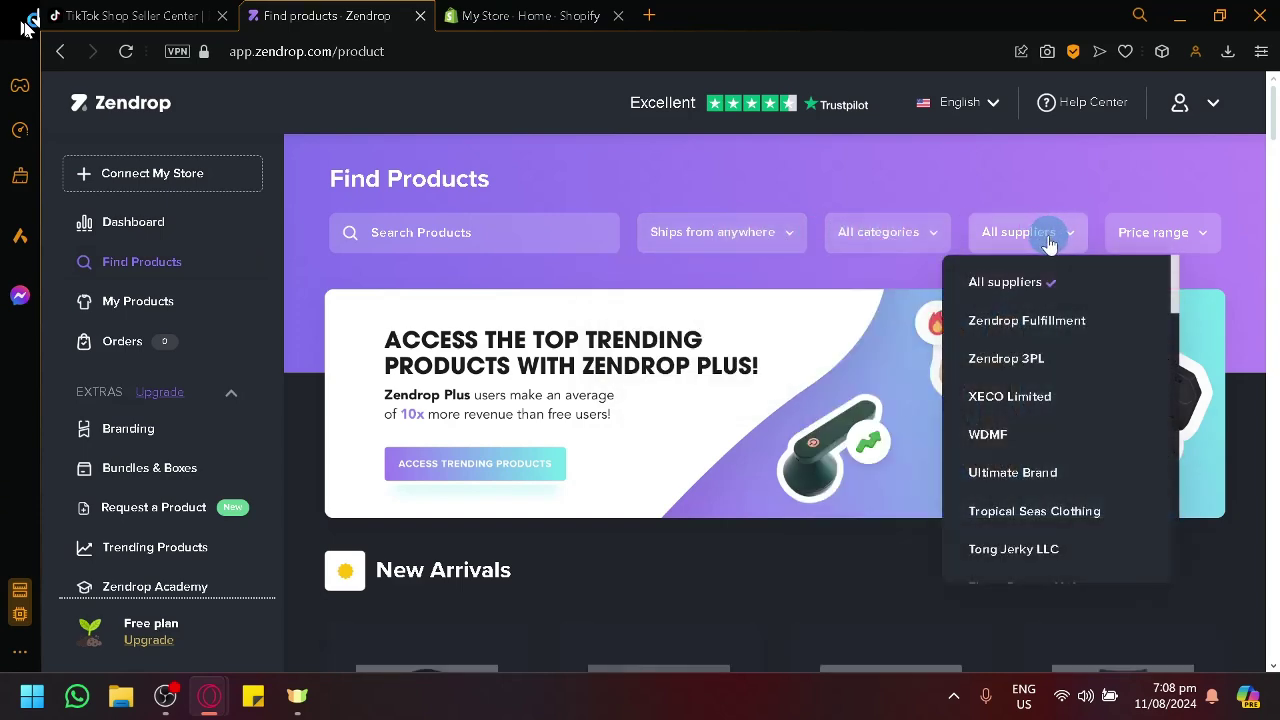
left_click(1049, 243)
left_click(1178, 240)
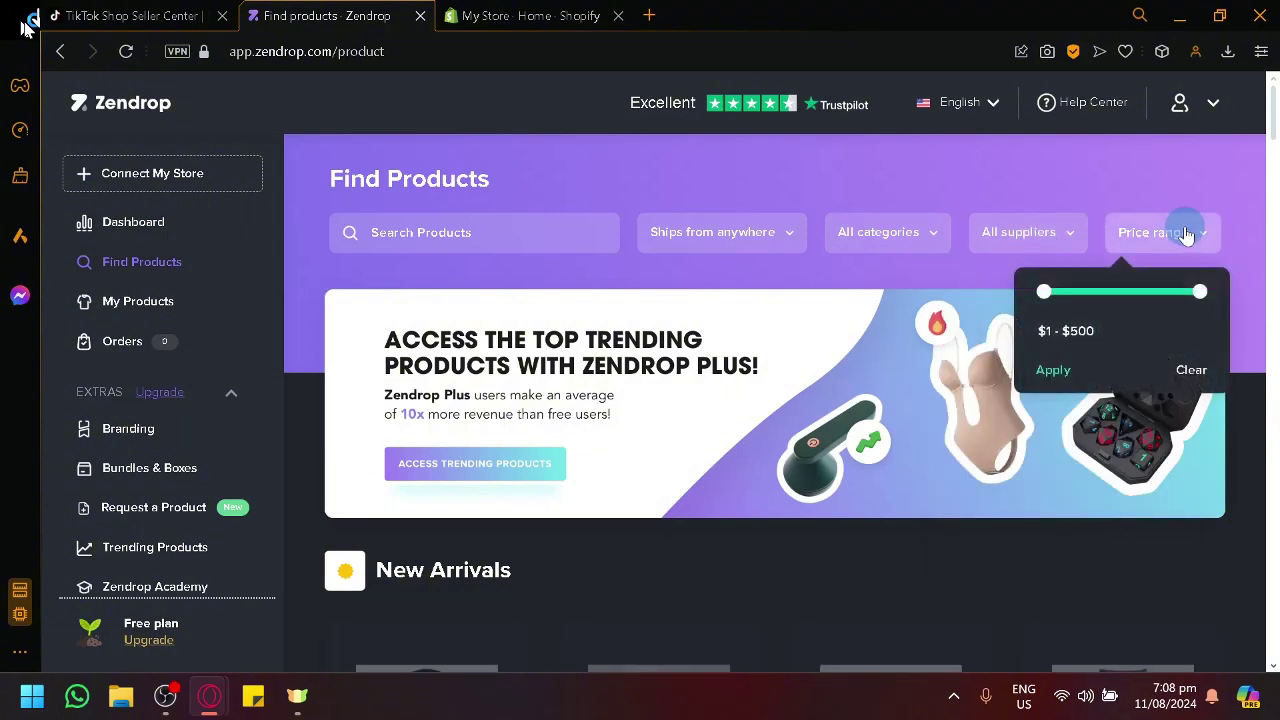
left_click(1170, 243)
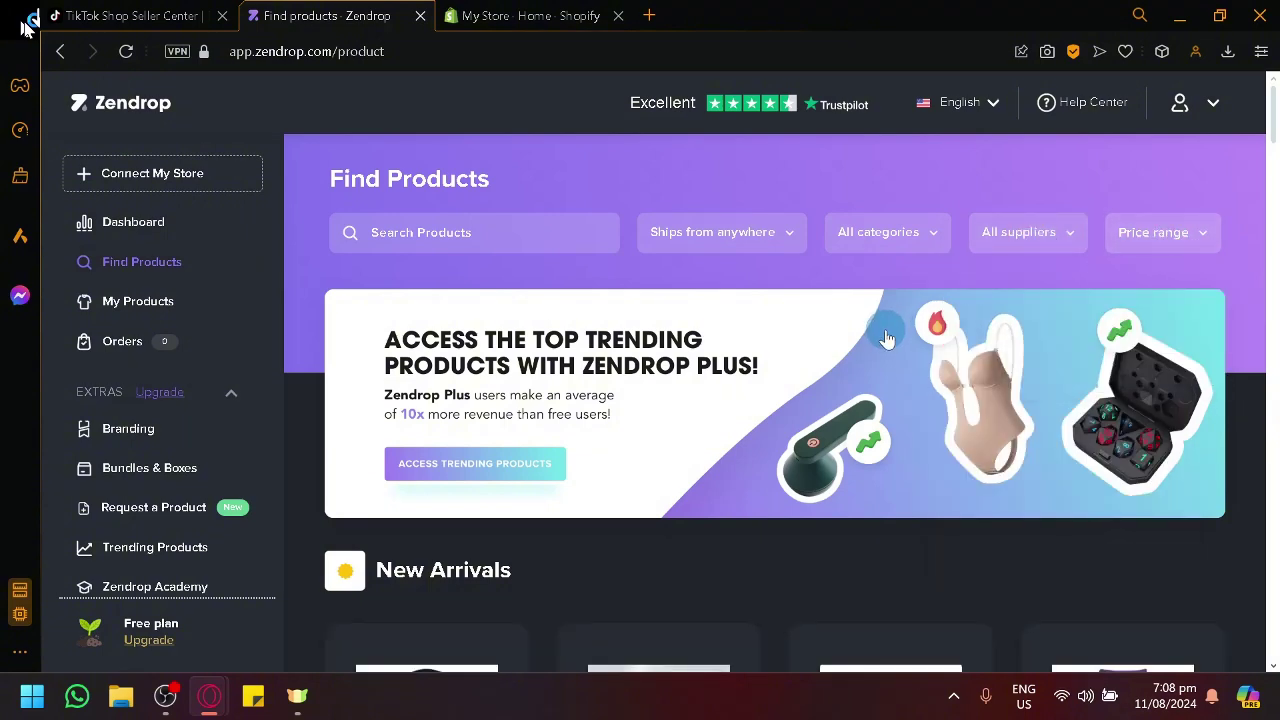
Look through the New Arrivals products and their product costs.
scroll(886, 340, "down", 4)
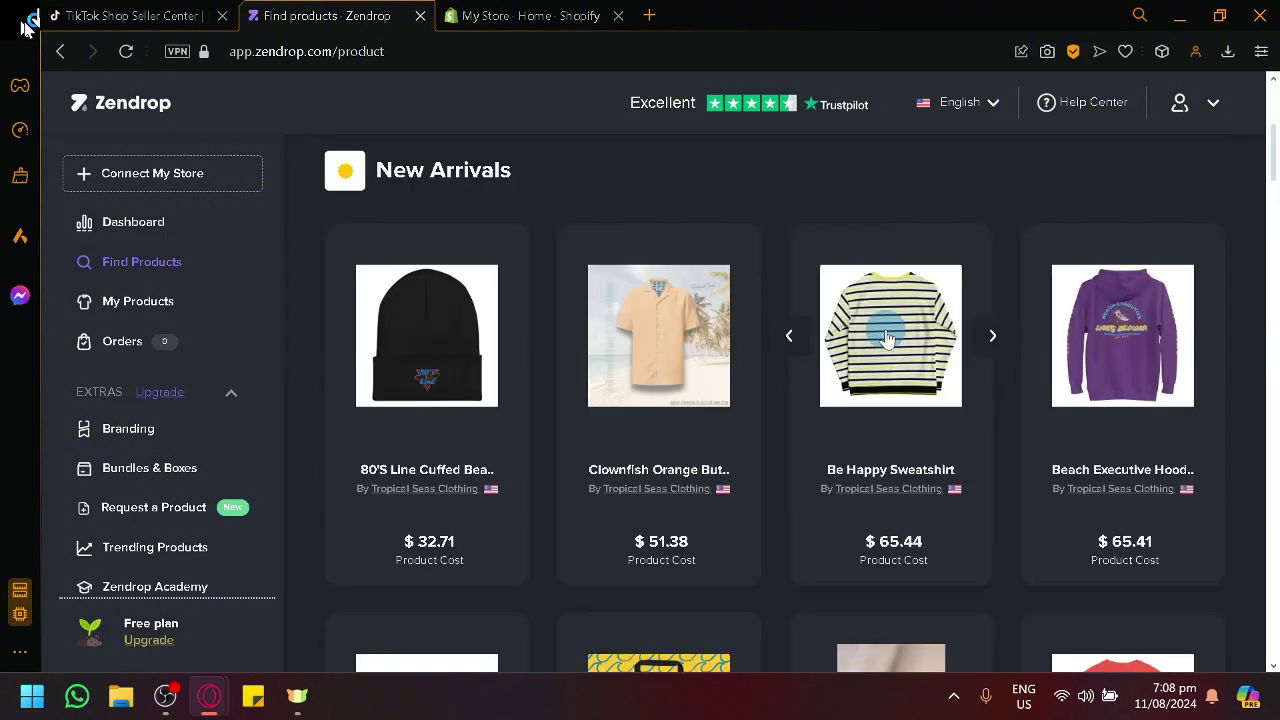
scroll(781, 415, "down", 3)
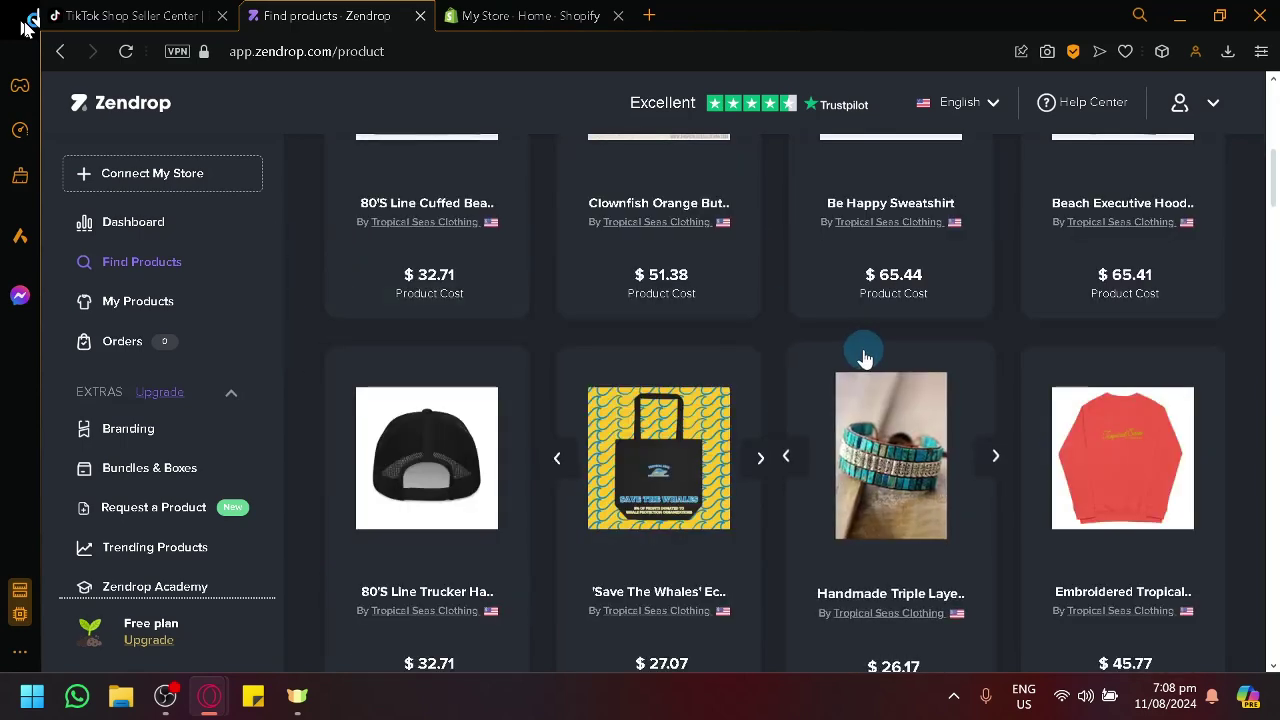
scroll(497, 368, "up", 4)
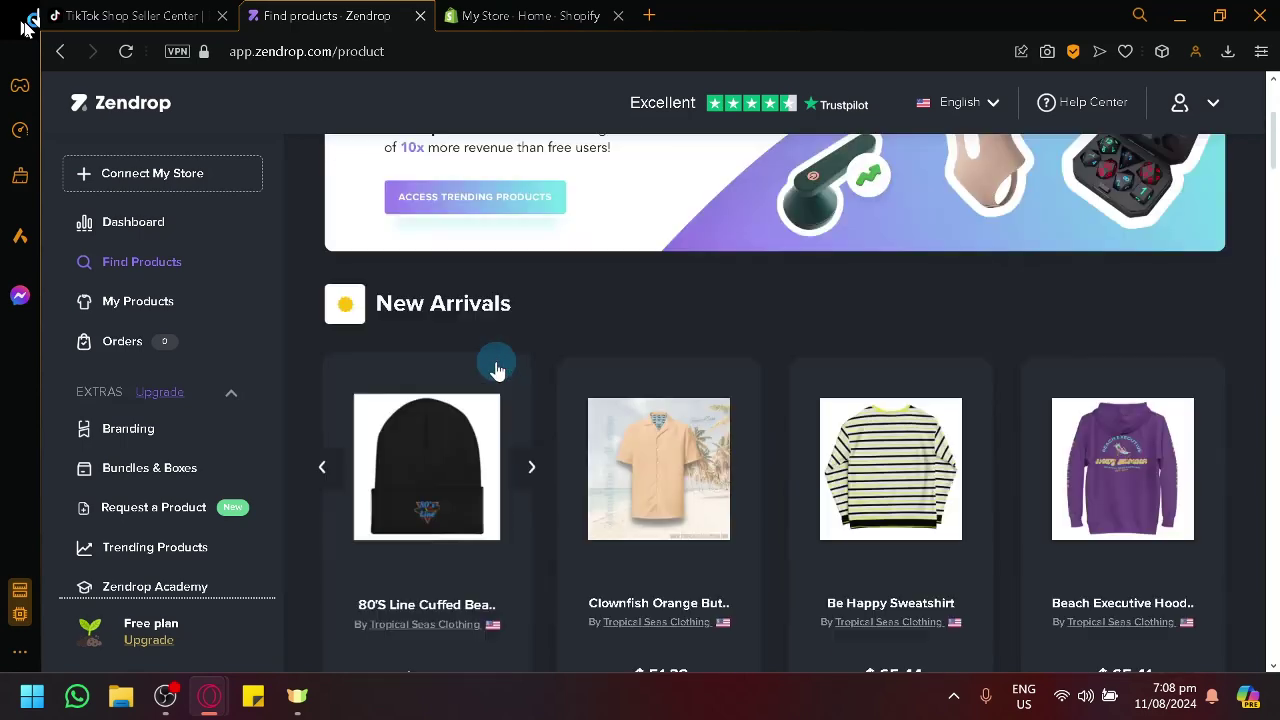
scroll(497, 366, "up", 3)
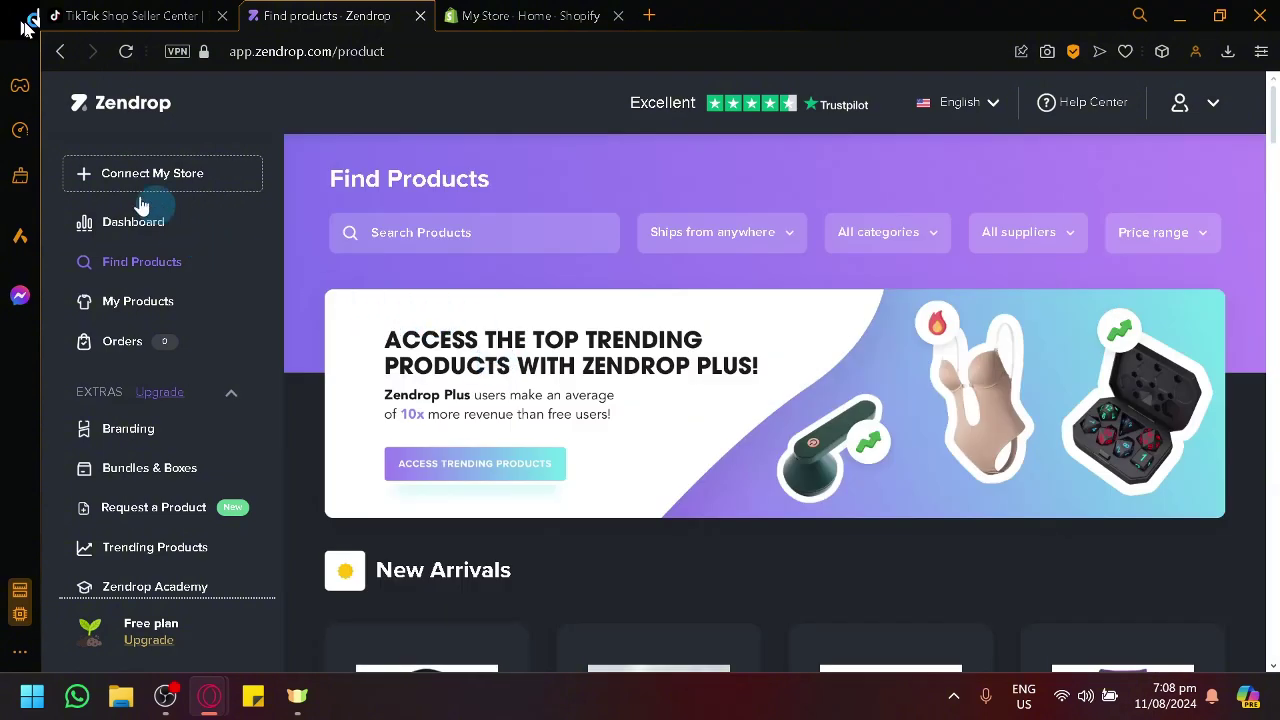
Go back to the Zendrop dashboard and briefly check the TikTok Shop Seller Center homepage before returning to Zendrop.
left_click(130, 225)
left_click(130, 15)
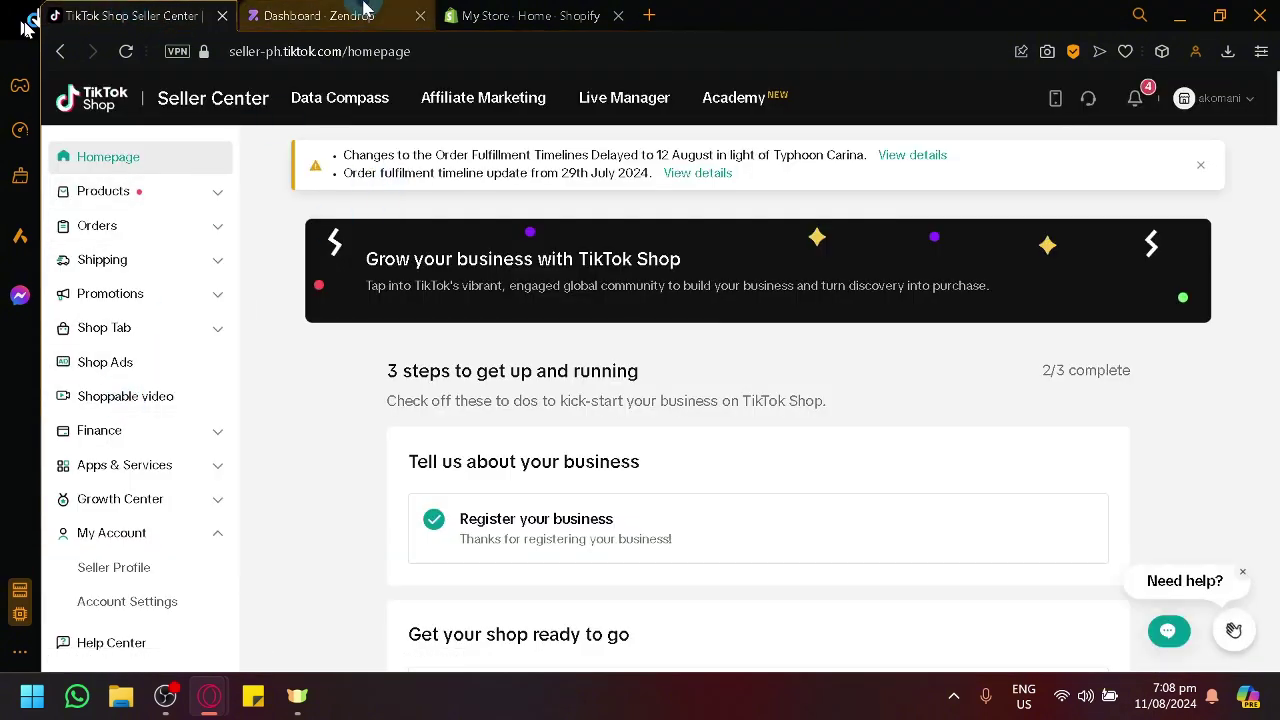
left_click(365, 12)
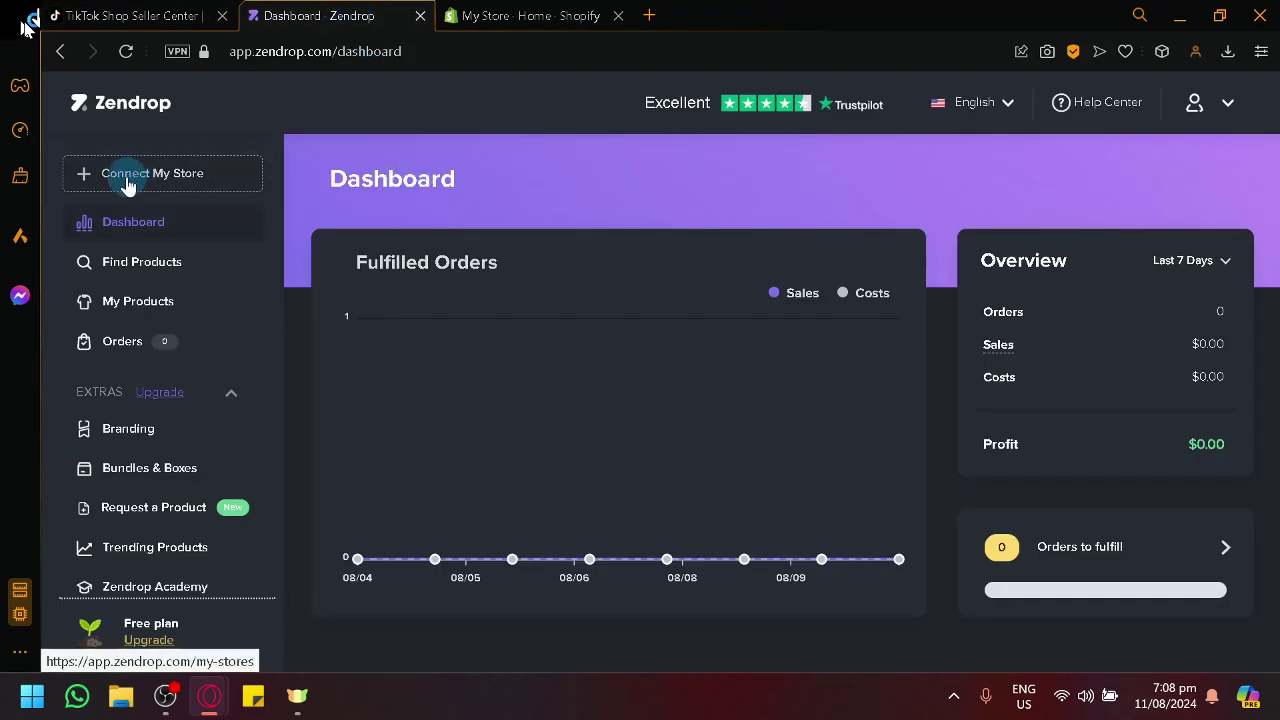
Start connecting a store to Zendrop from the dashboard.
scroll(125, 183, "down", 1)
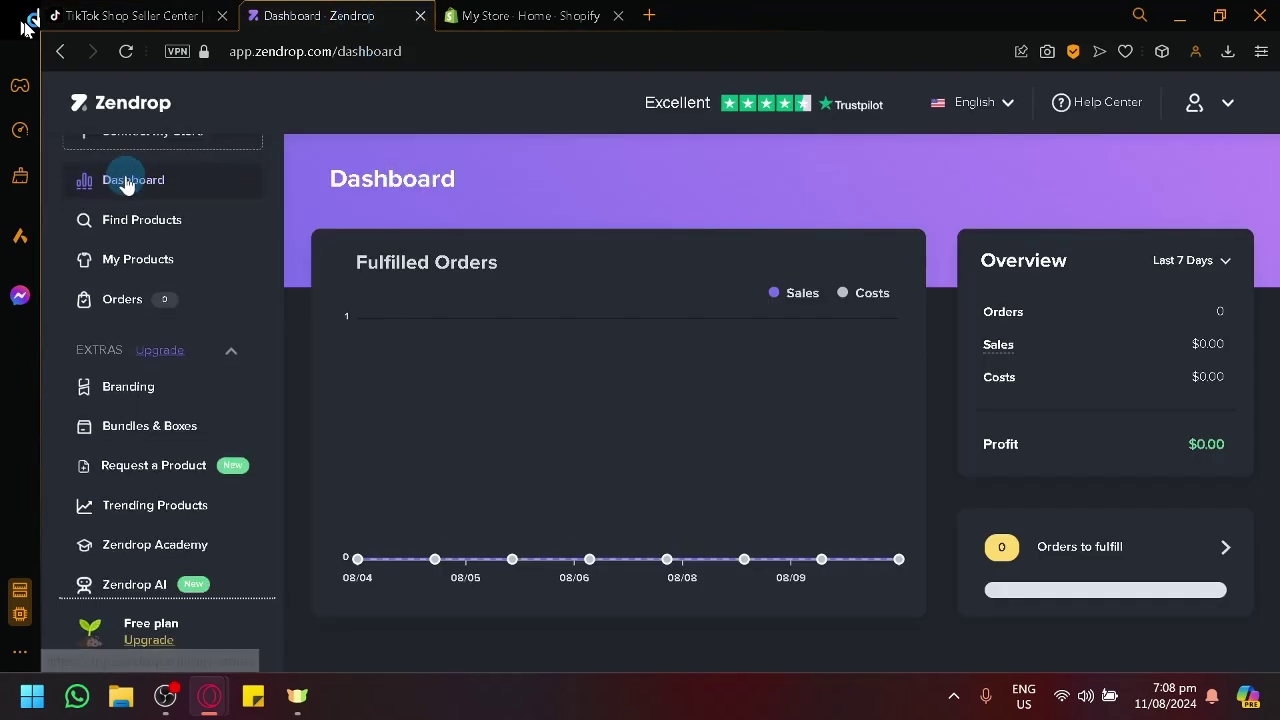
scroll(125, 183, "up", 1)
scroll(118, 185, "up", 5)
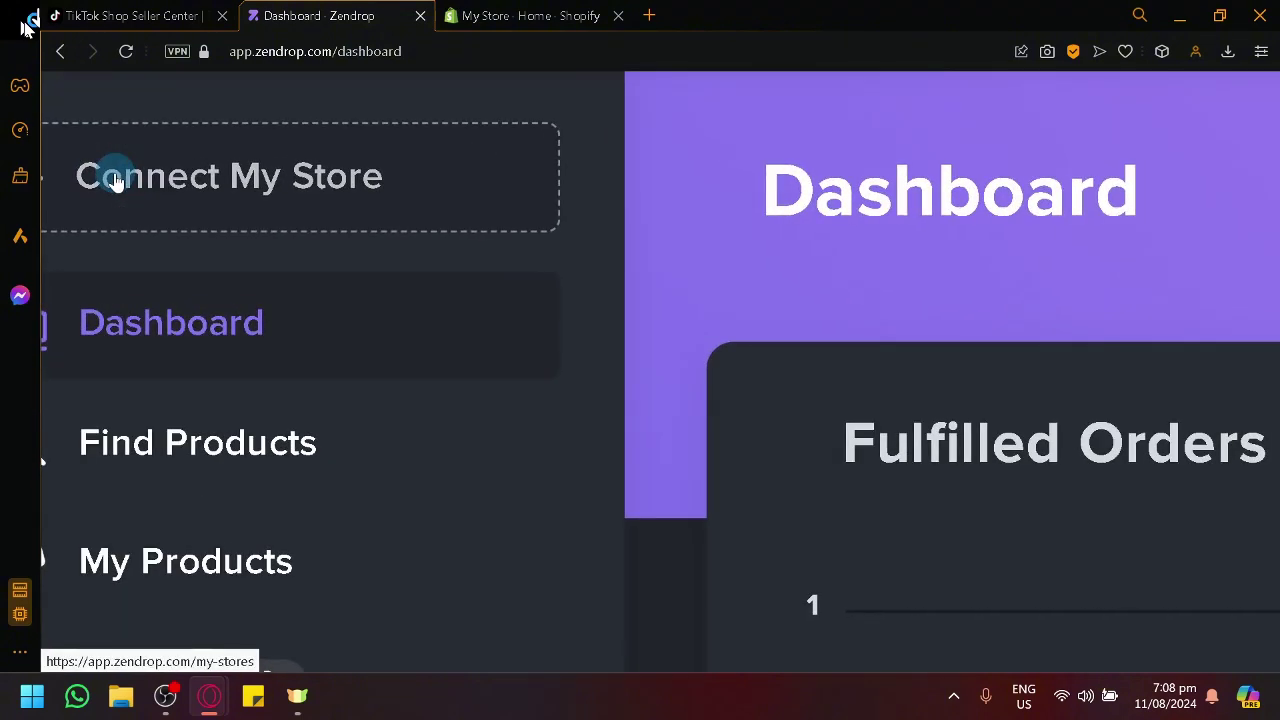
left_click(338, 220)
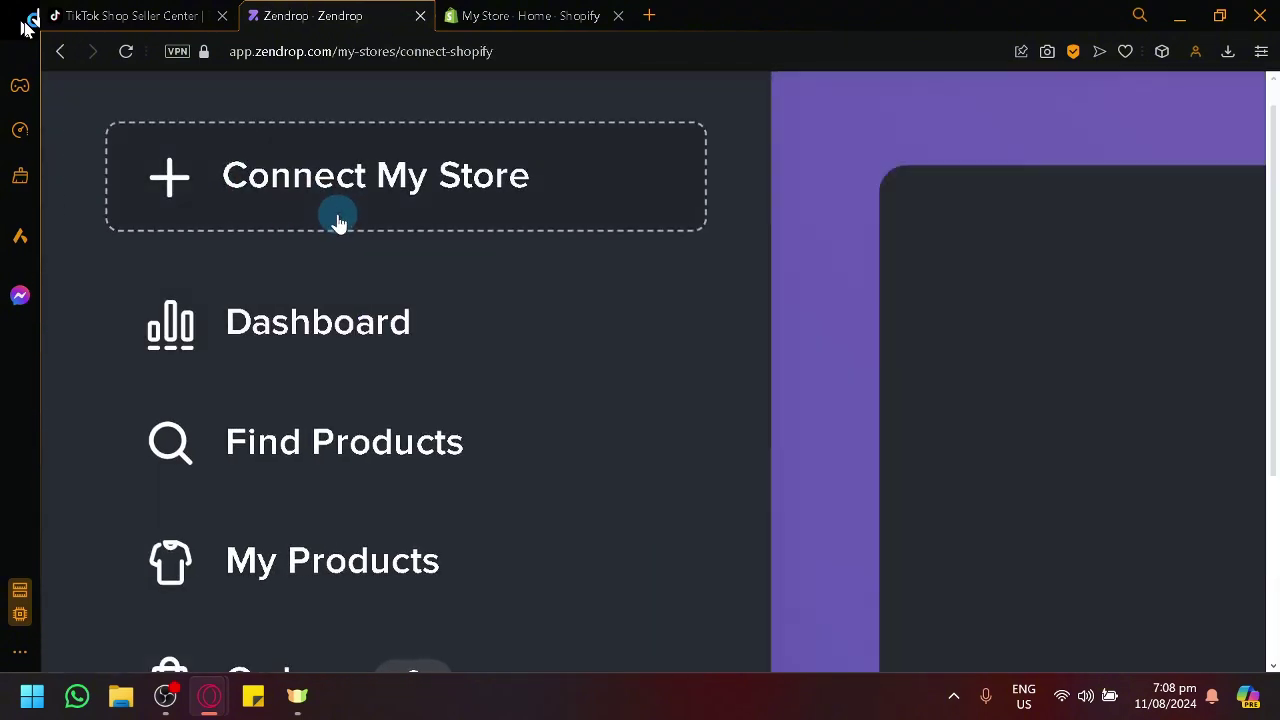
Review the Shopify connection options and choose to connect another platform instead.
scroll(491, 320, "down", 3)
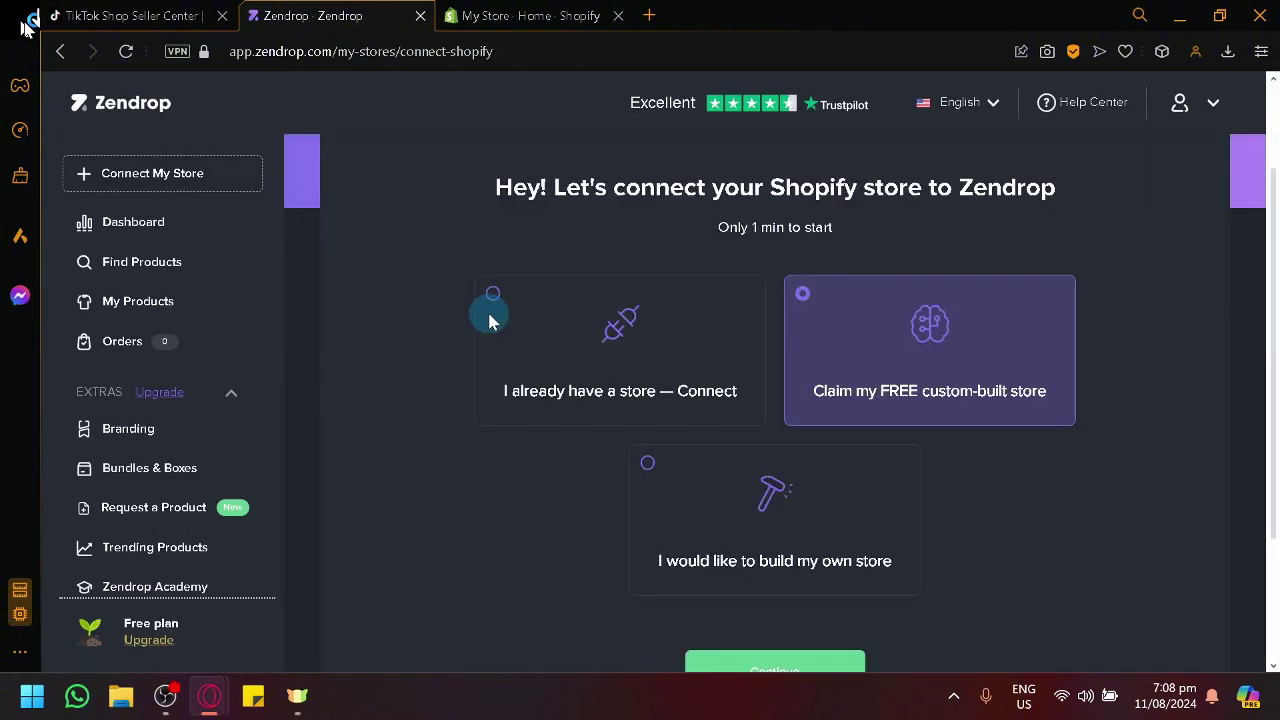
scroll(491, 320, "up", 3)
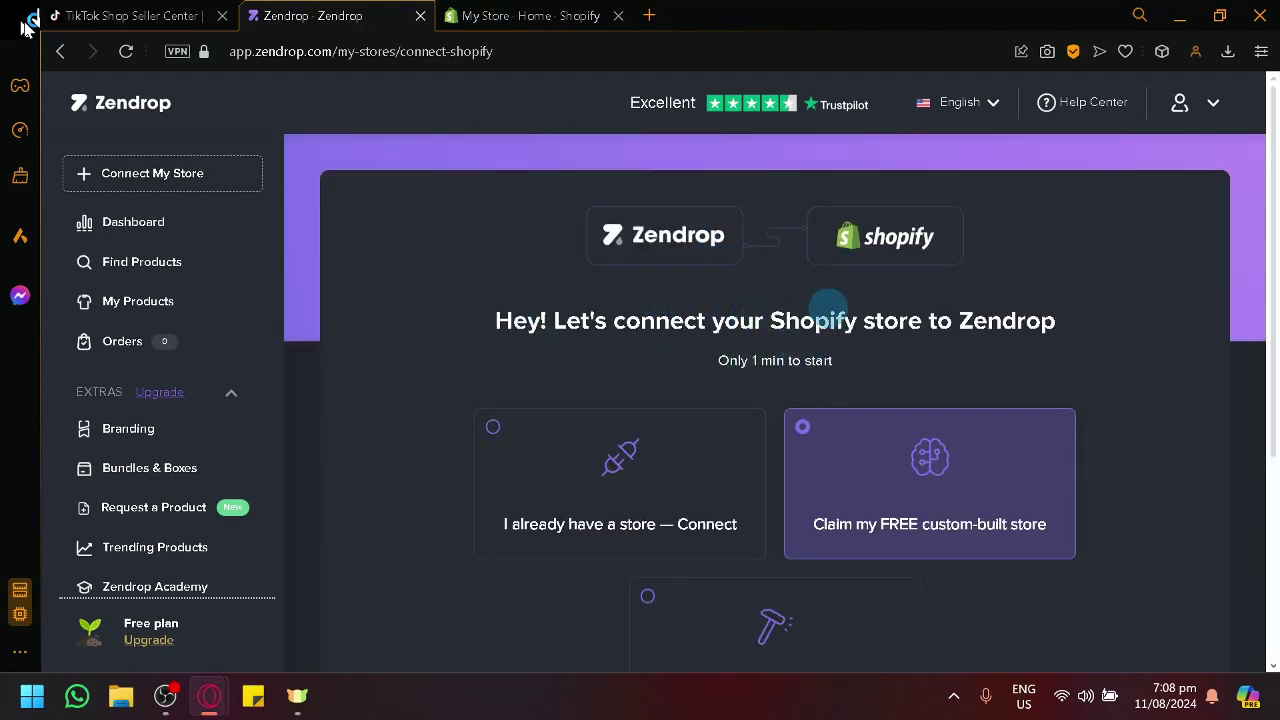
scroll(830, 305, "down", 1)
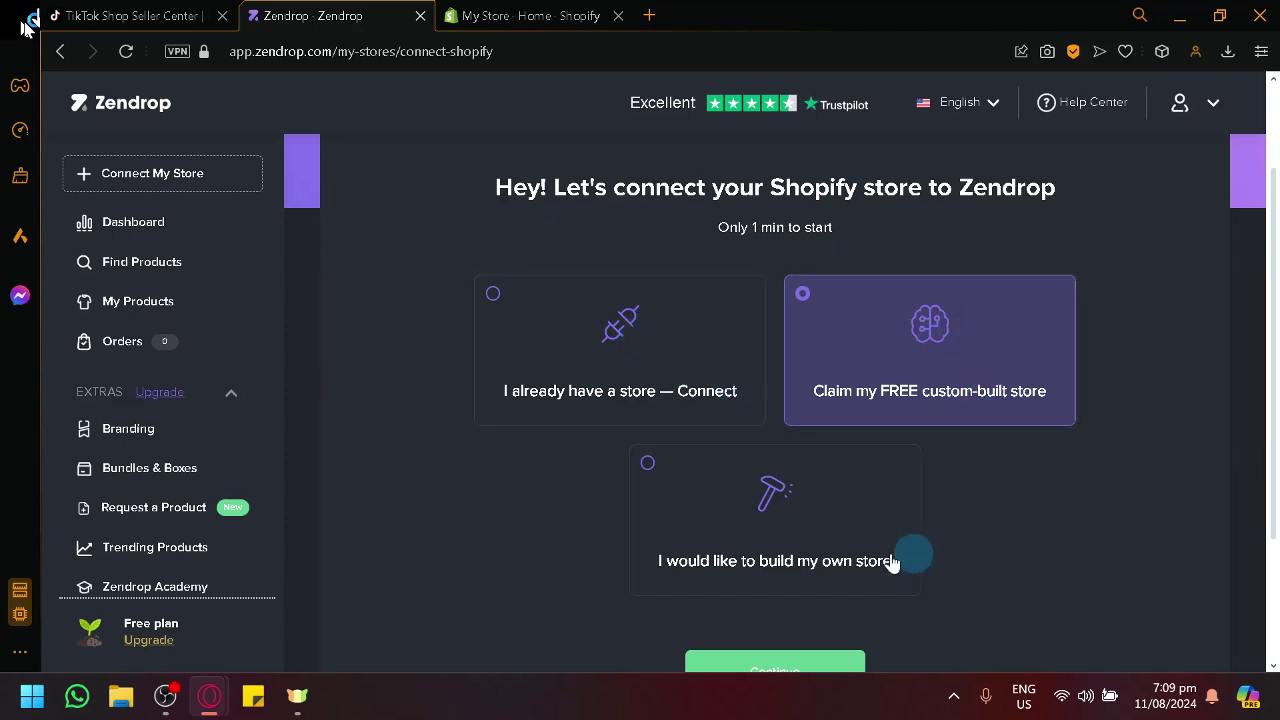
scroll(830, 563, "down", 2)
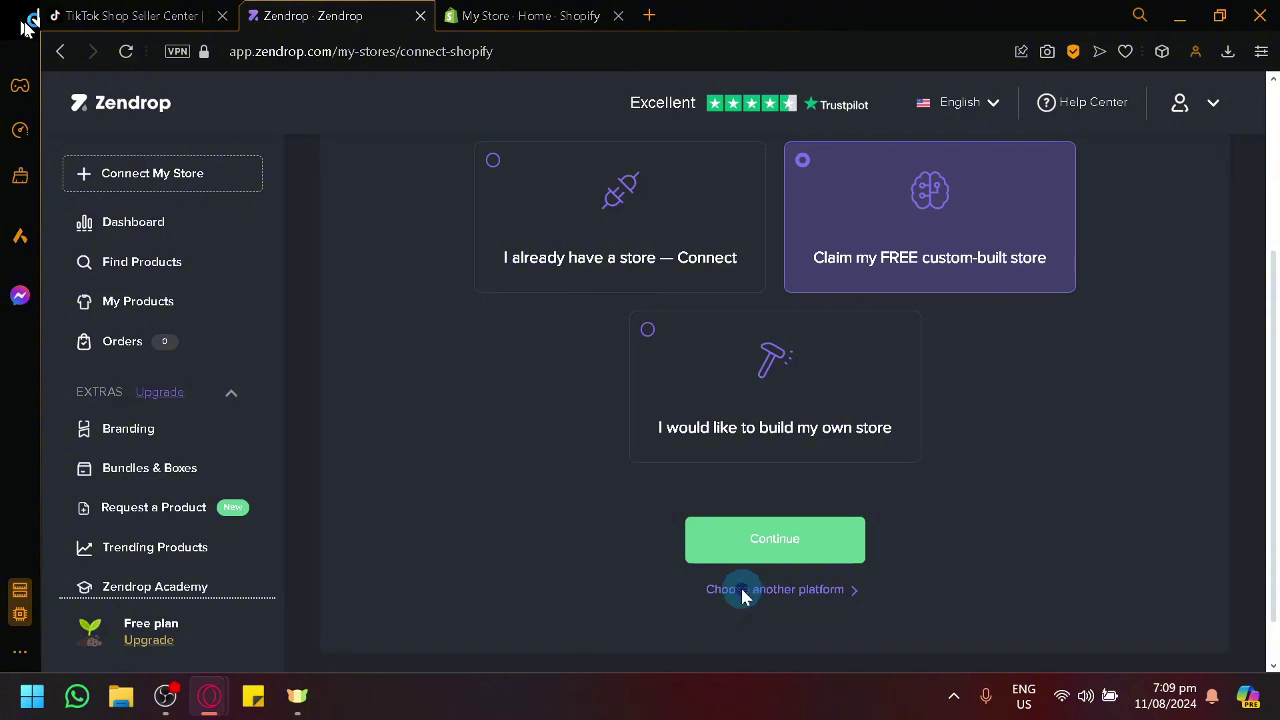
left_click(742, 590)
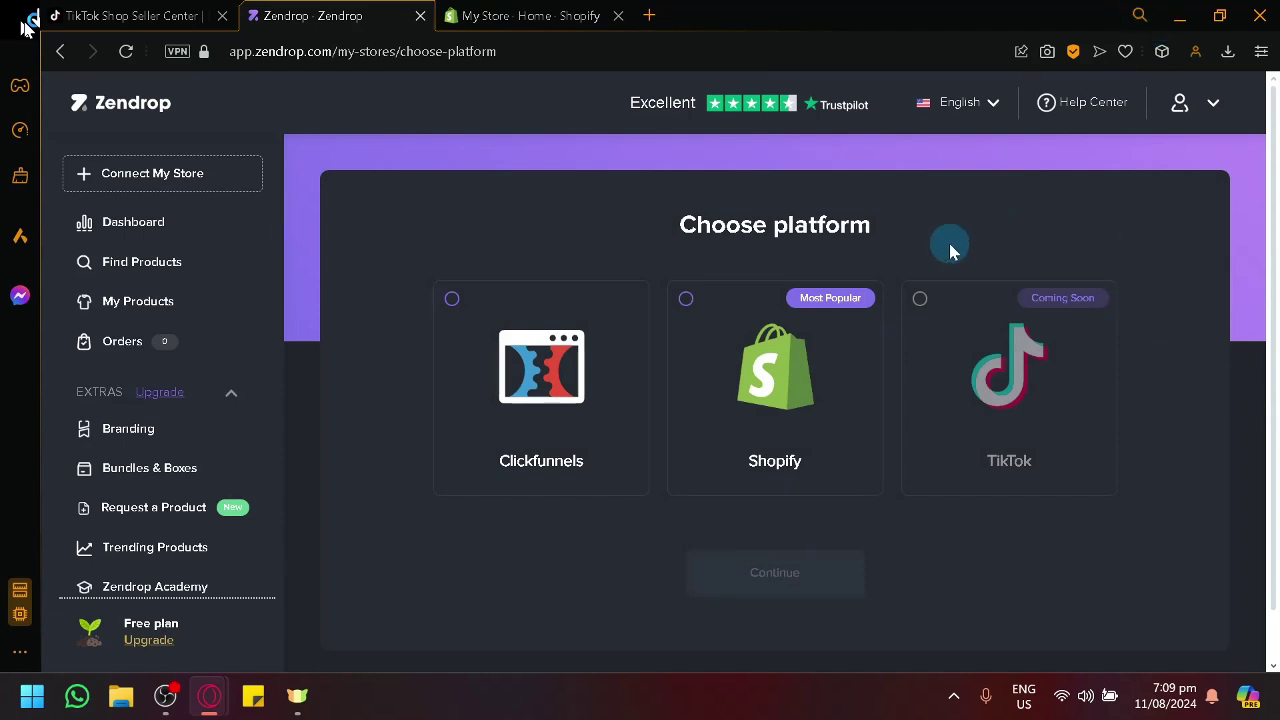
Examine the availability of the TikTok option in Zendrop's platform selection.
scroll(949, 243, "up", 5)
scroll(949, 243, "right", 4)
scroll(949, 243, "down", 4)
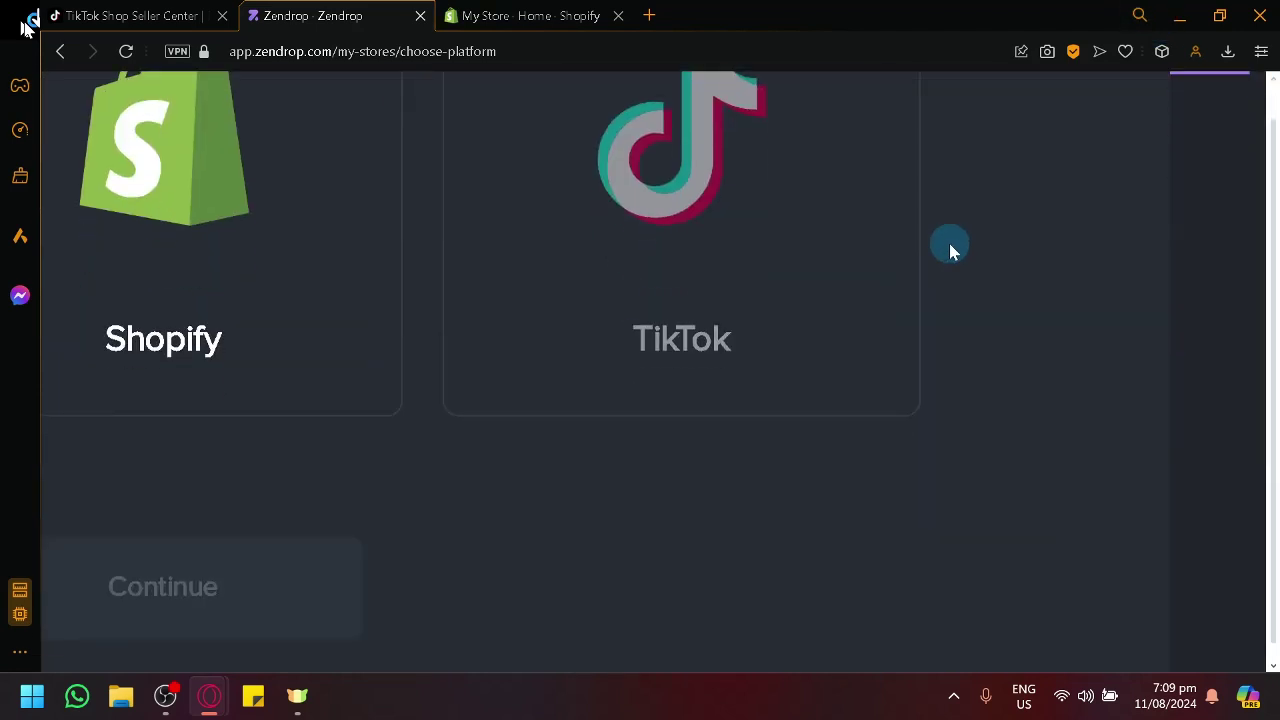
scroll(950, 246, "up", 2)
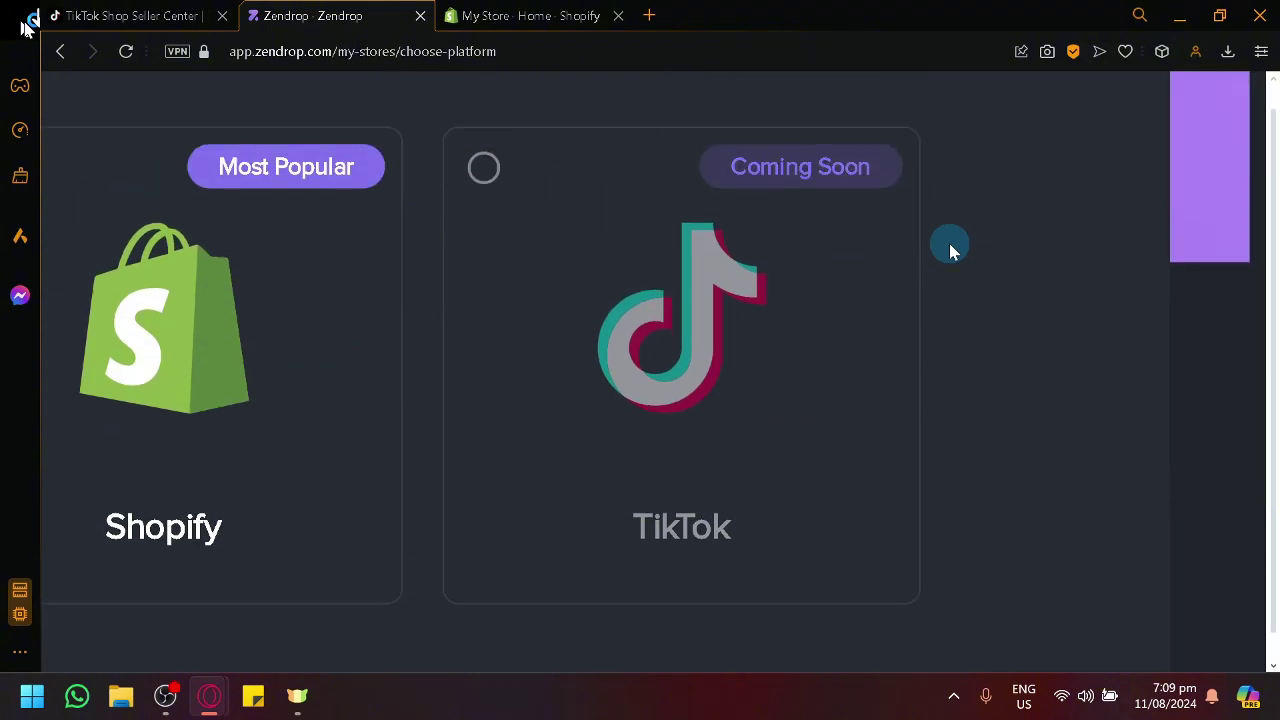
scroll(949, 243, "down", 5)
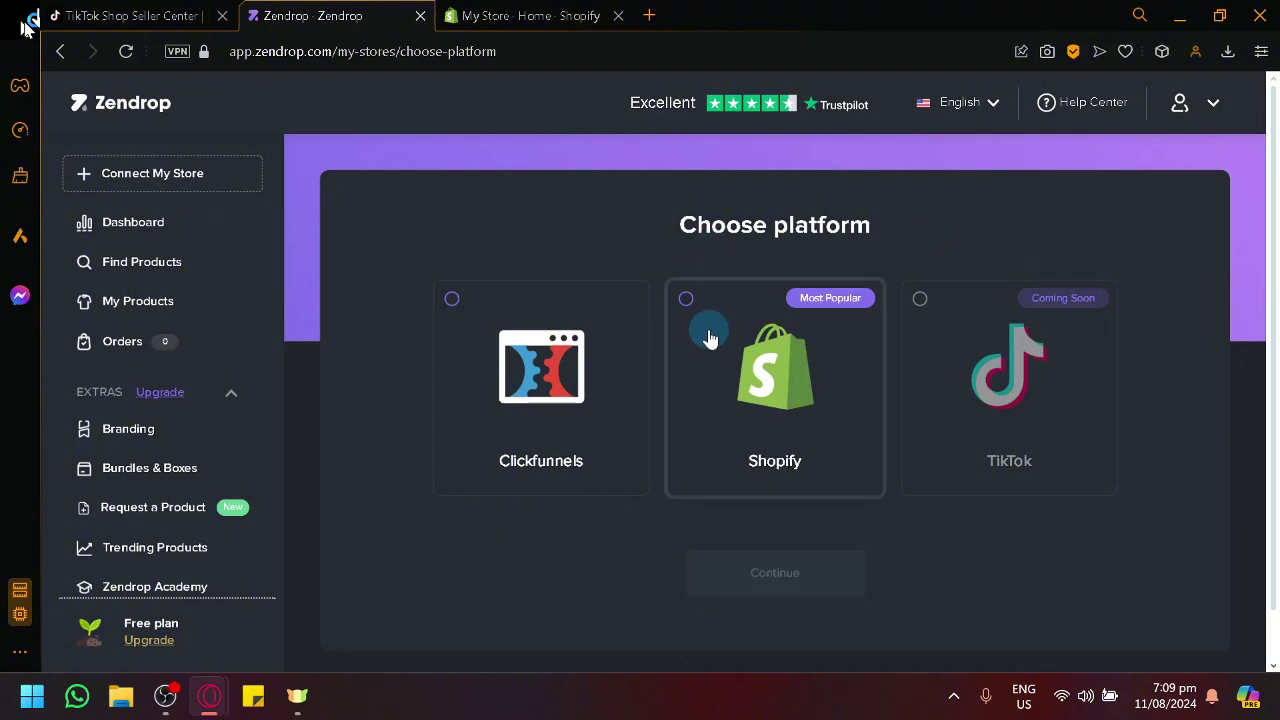
Collapse the trial notice on the Shopify admin home page and return to Zendrop's platform selection.
left_click(527, 16)
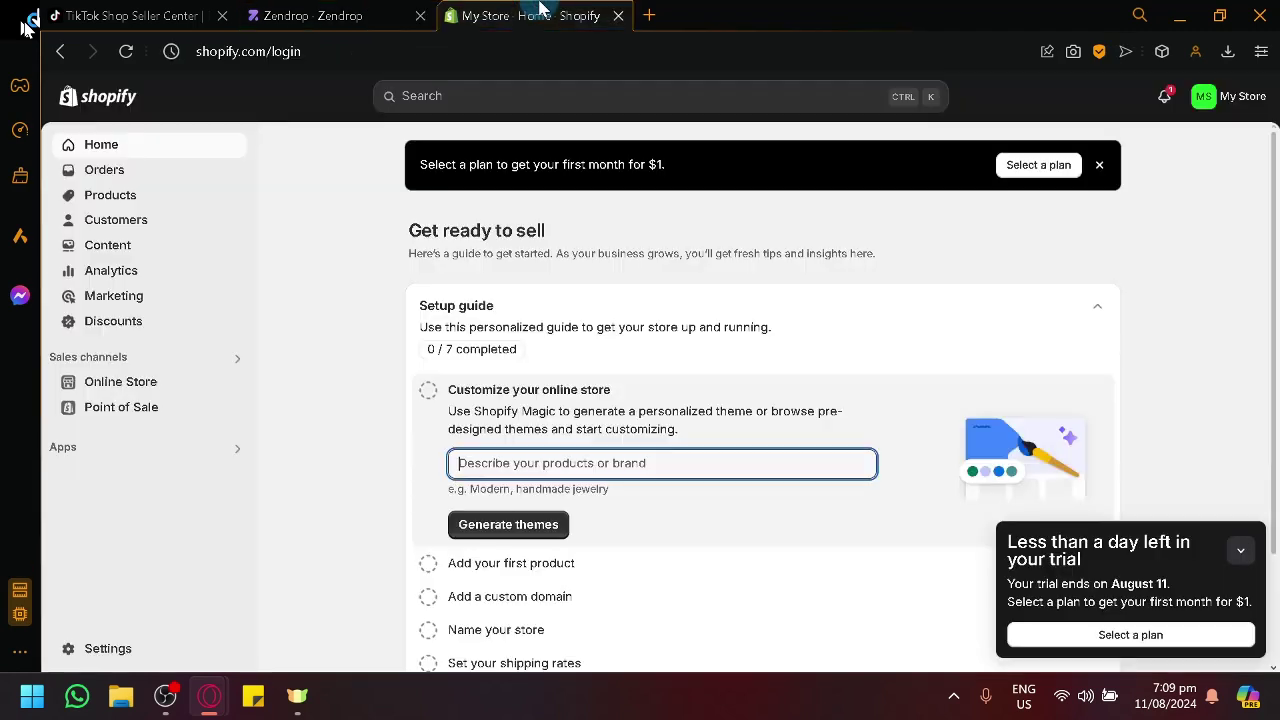
left_click(1240, 549)
left_click(305, 20)
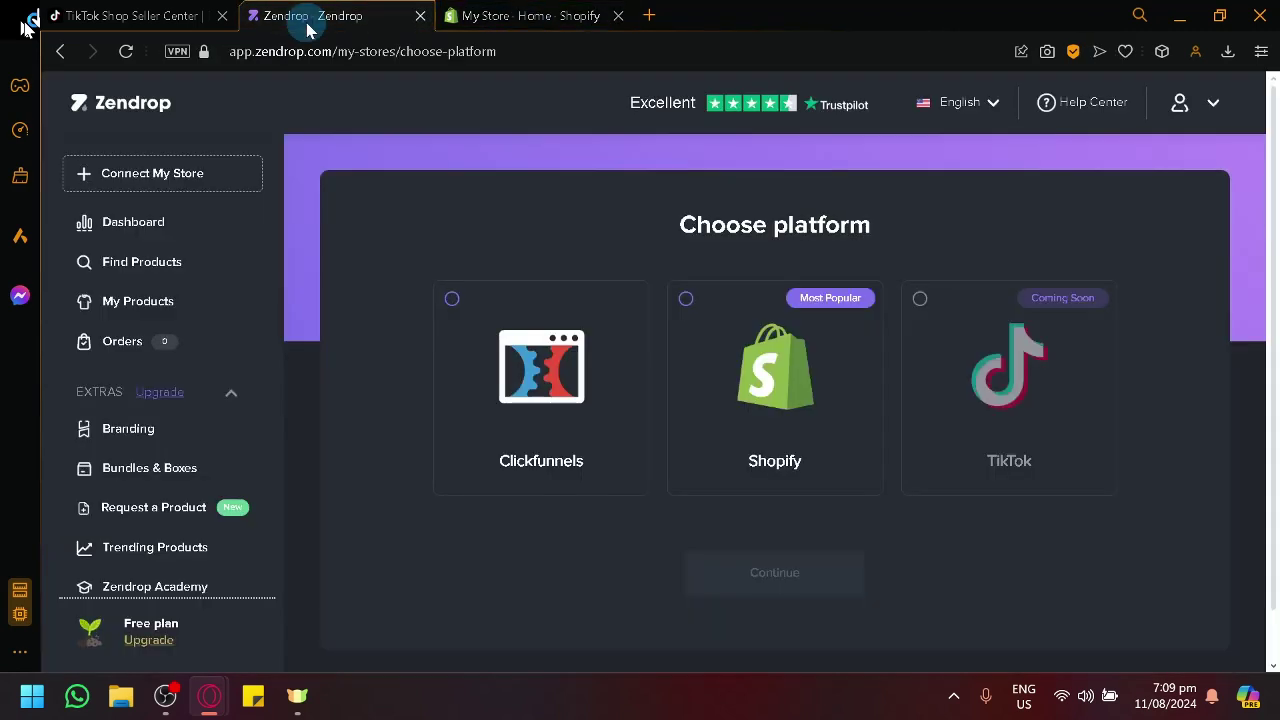
Choose Shopify as the platform and continue with the option to connect an already existing store.
left_click(760, 440)
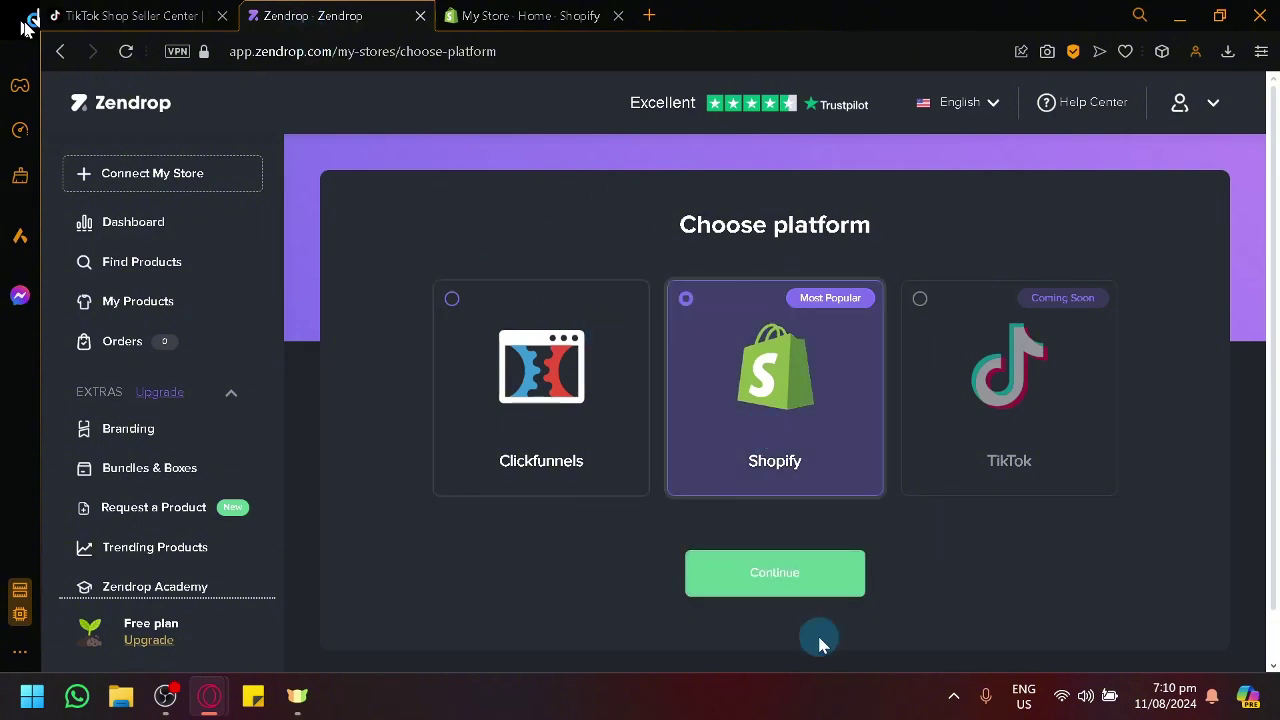
left_click(787, 580)
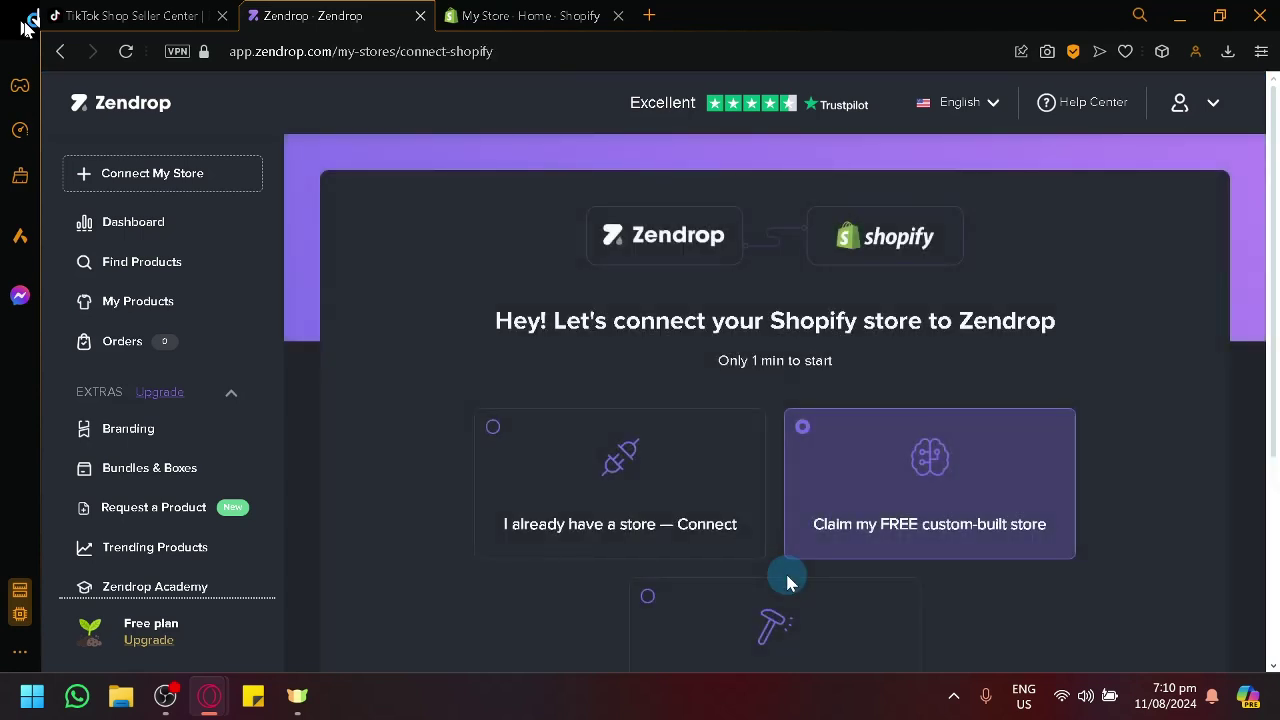
left_click(669, 484)
scroll(657, 486, "down", 3)
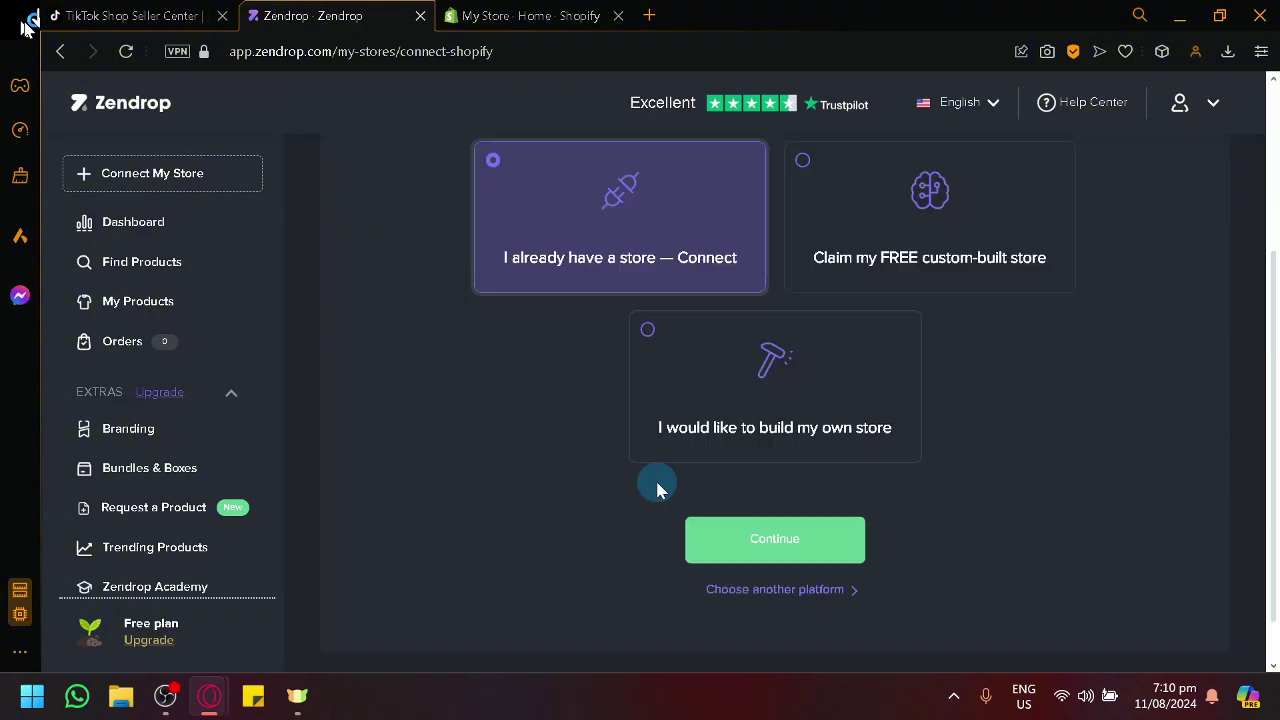
left_click(745, 549)
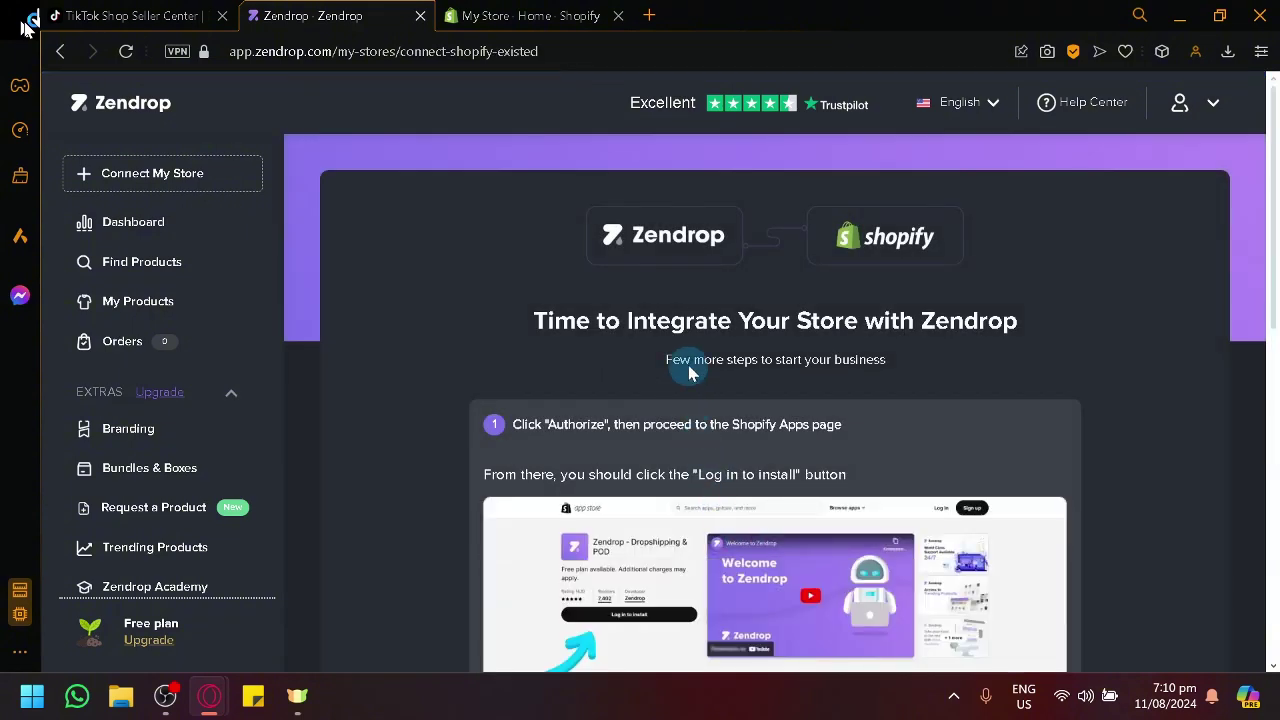
Read through the Shopify integration instructions and authorize the connection with Zendrop.
scroll(688, 368, "down", 3)
scroll(688, 368, "down", 2)
scroll(690, 366, "up", 4)
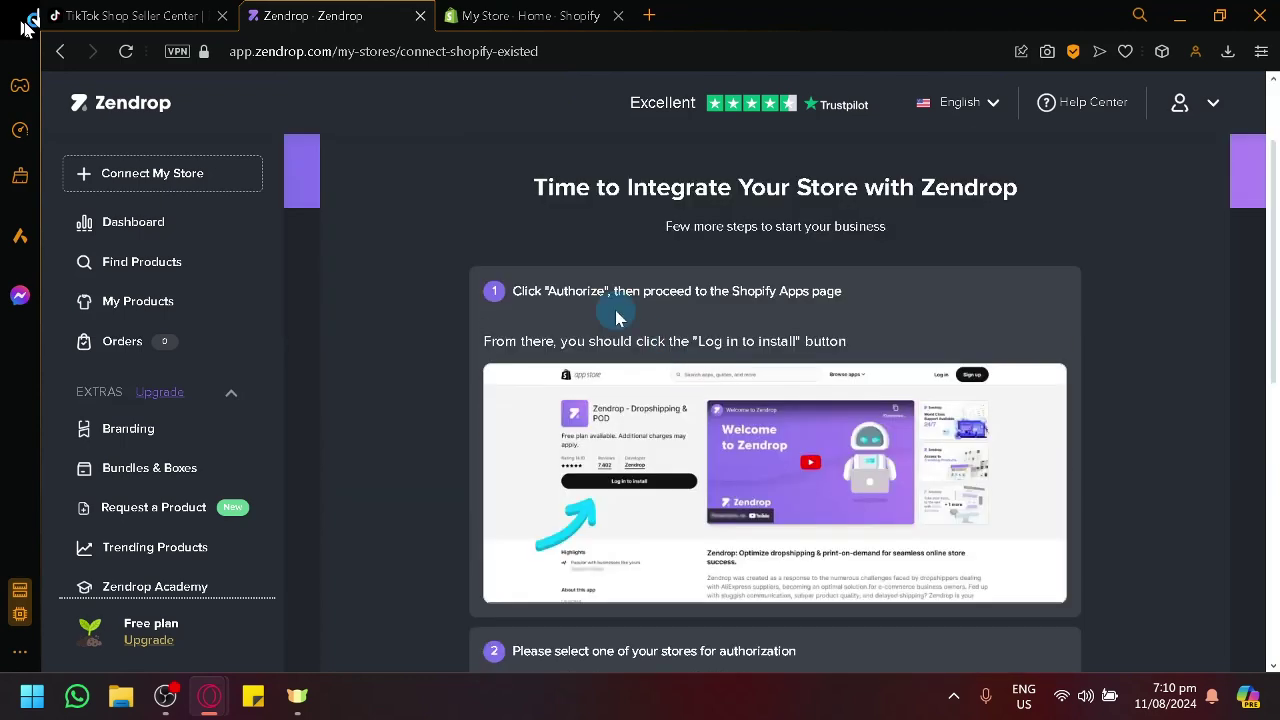
scroll(597, 286, "down", 5)
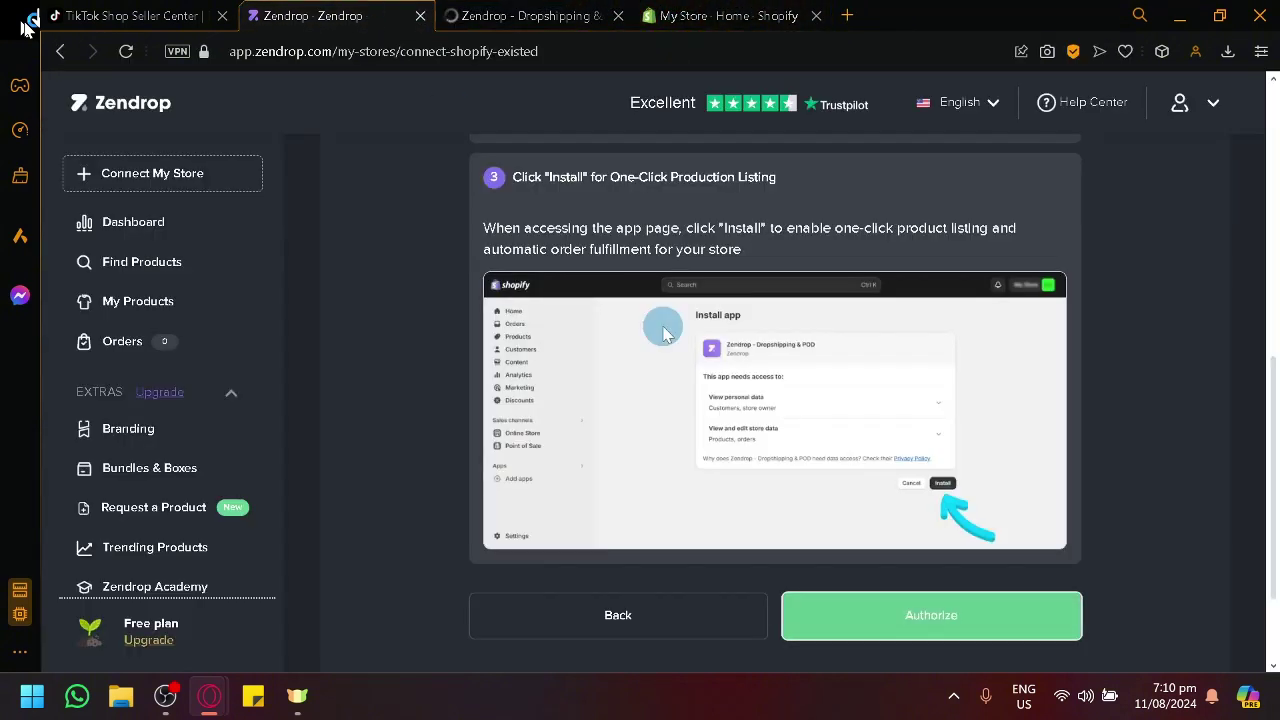
left_click(935, 622)
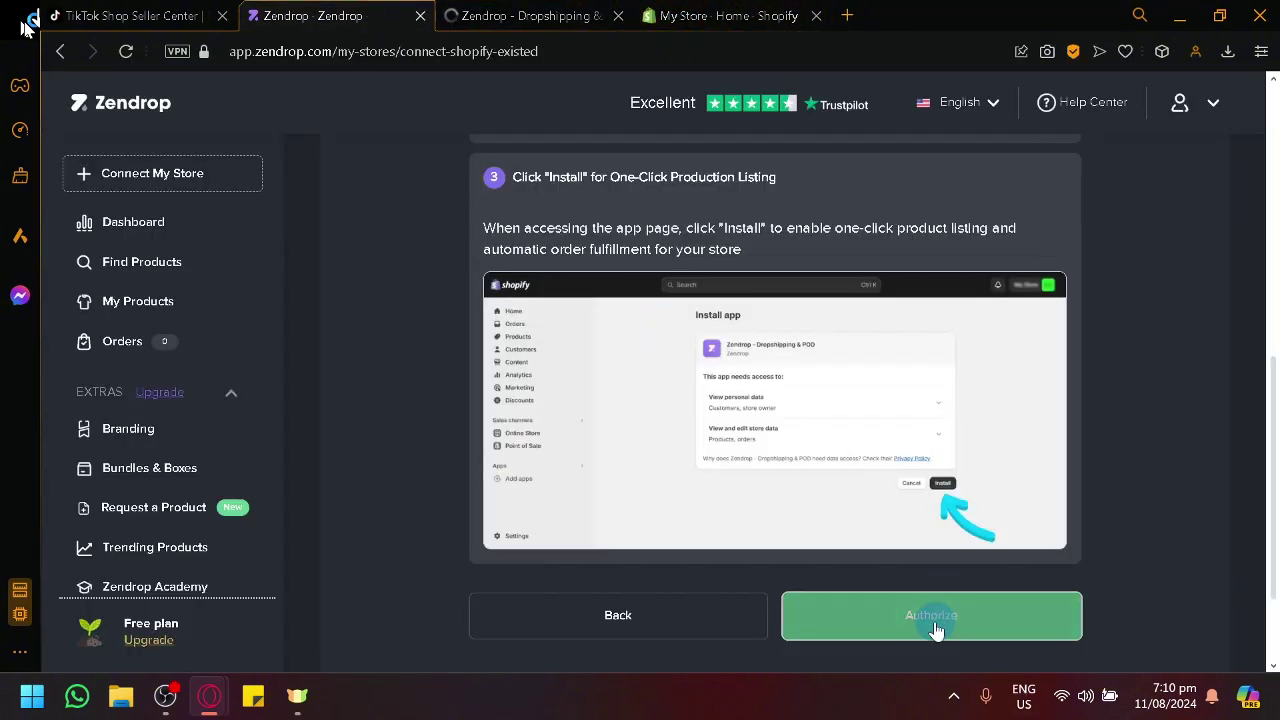
Install the Zendrop - Dropshipping & POD app on the Shopify store and close the two leftover connection pages.
left_click(518, 10)
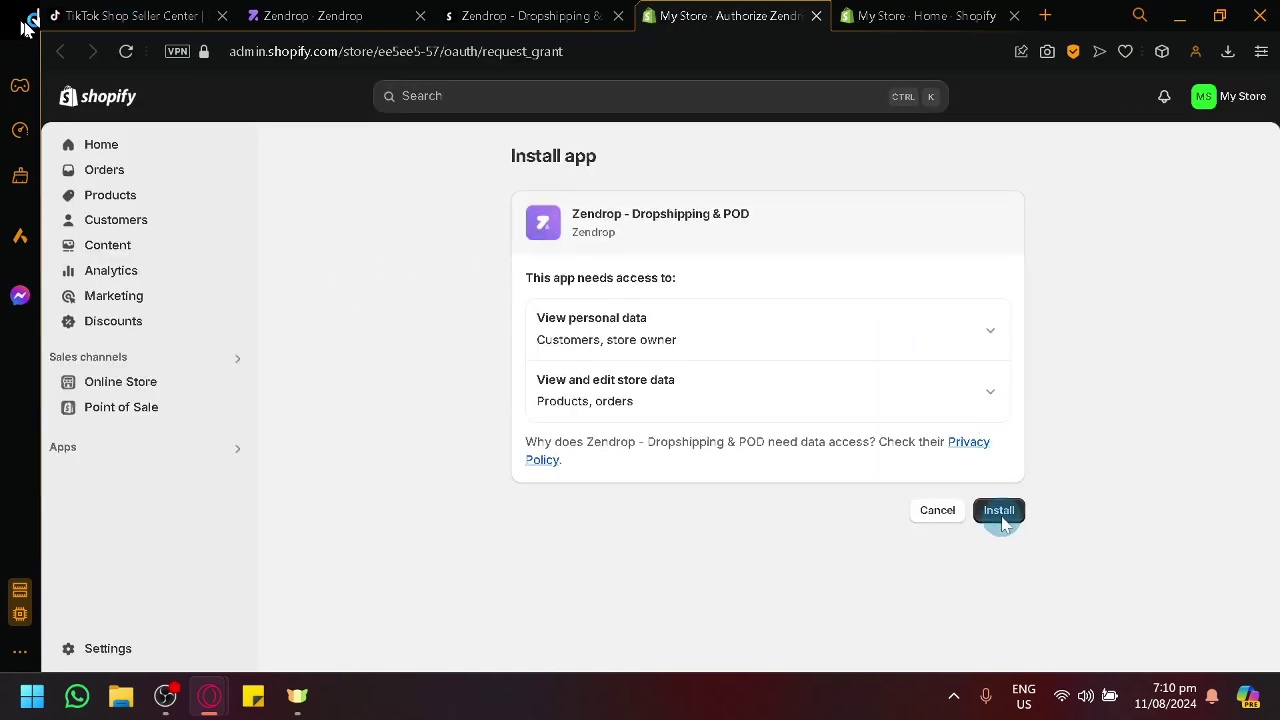
left_click(1240, 545)
left_click(1008, 520)
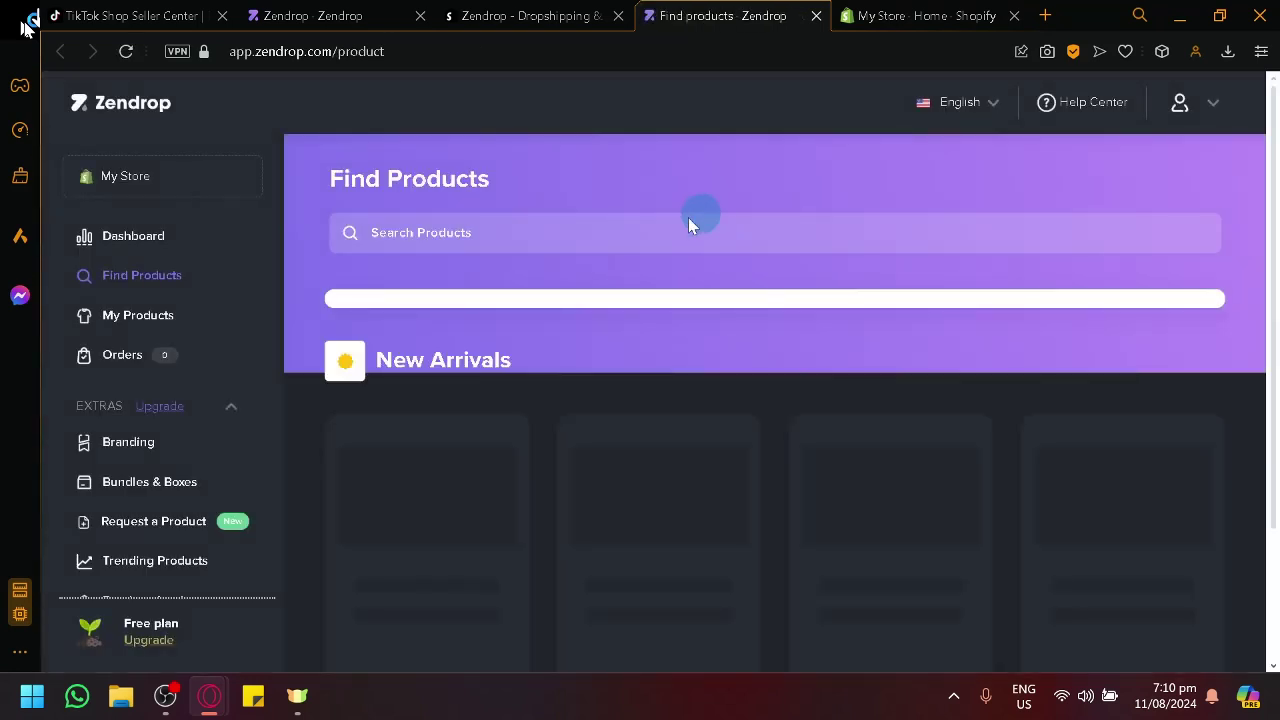
left_click(420, 16)
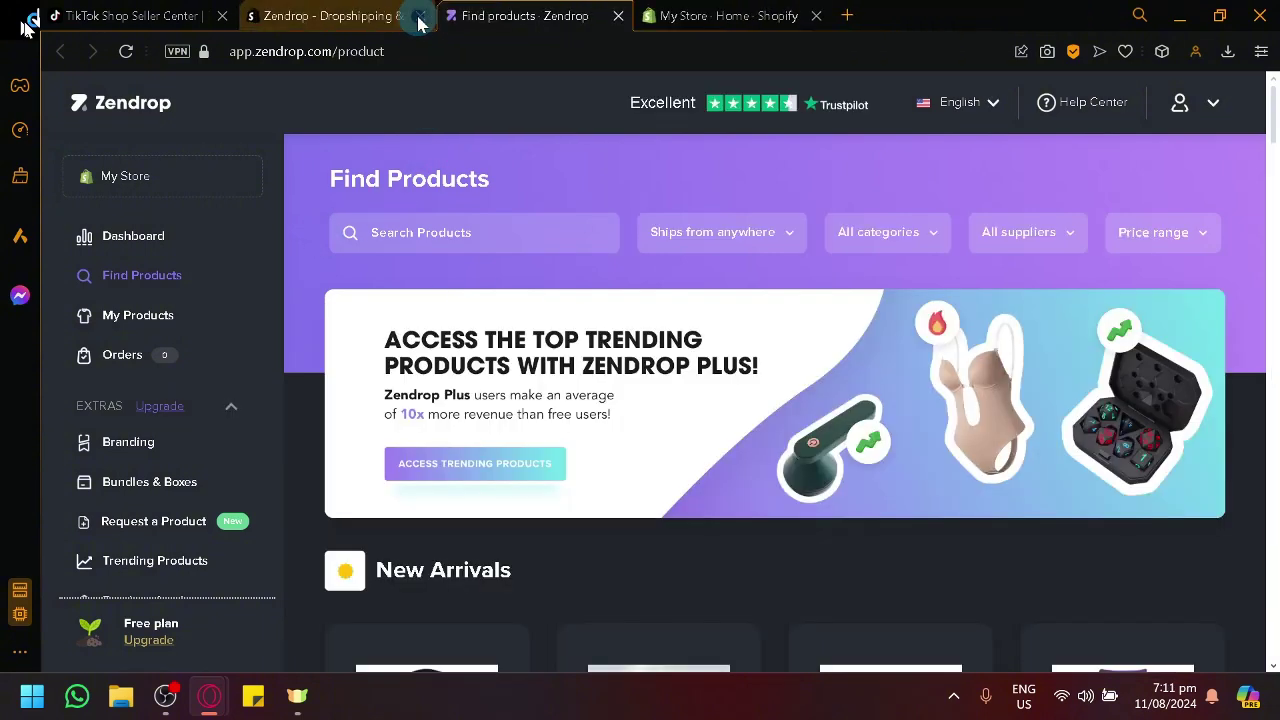
left_click(420, 16)
Add the 80's Line Cuffed Beanie, Clownfish Orange button shirt and Be Happy Sweatshirt from New Arrivals to My Products.
scroll(640, 515, "down", 3)
scroll(640, 515, "down", 1)
mouse_move(457, 466)
left_click(470, 615)
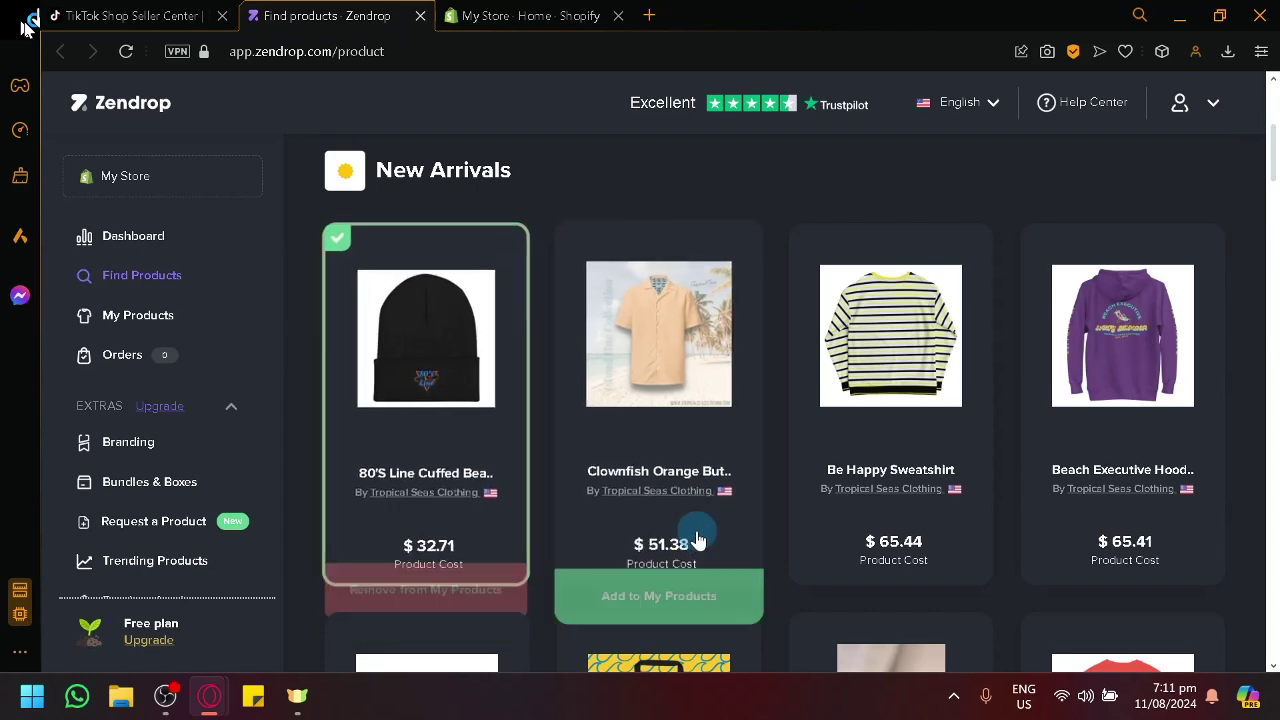
left_click(675, 635)
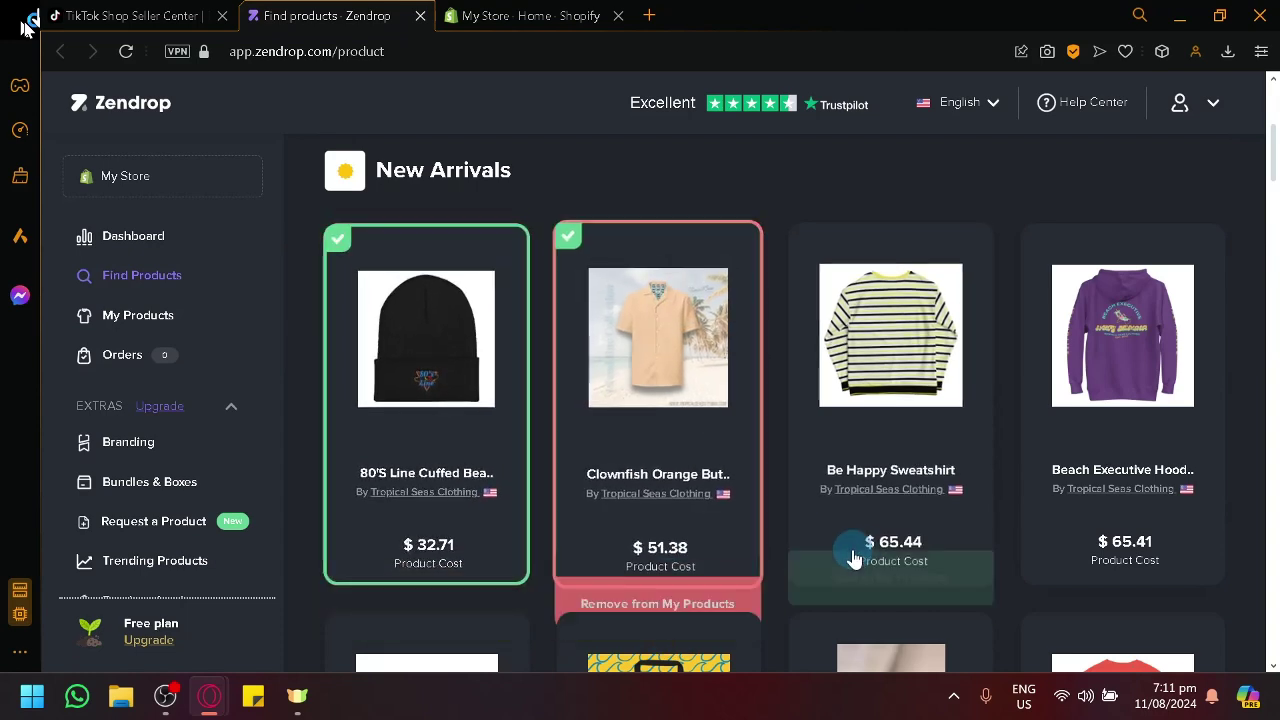
left_click(866, 617)
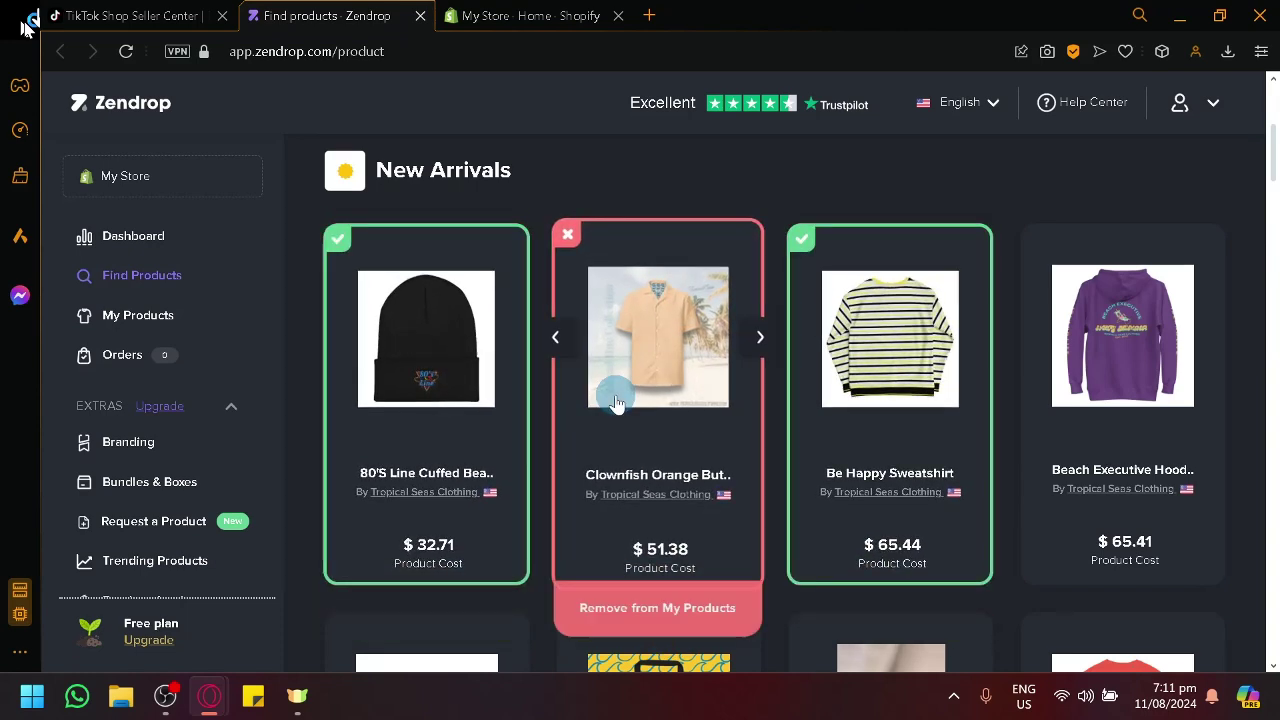
Open the Be Happy Sweatshirt from the import list for publishing and review its product details, description, variants and images.
left_click(145, 325)
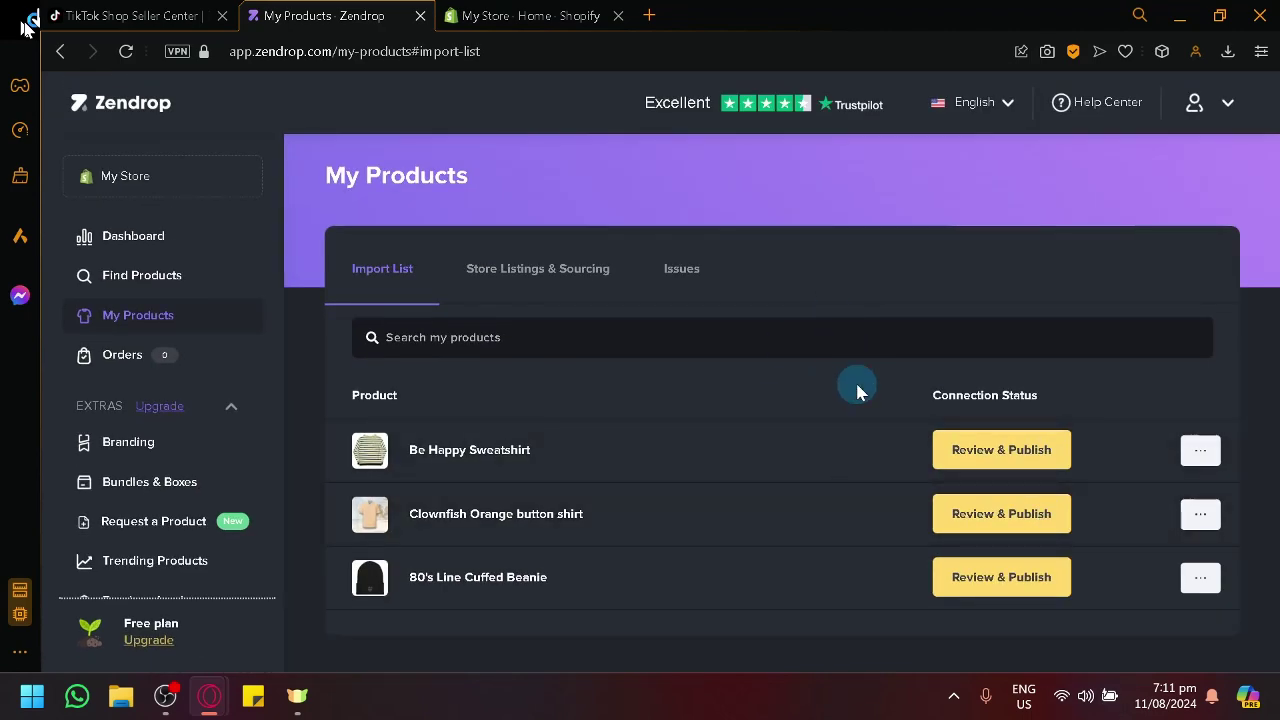
left_click(1017, 456)
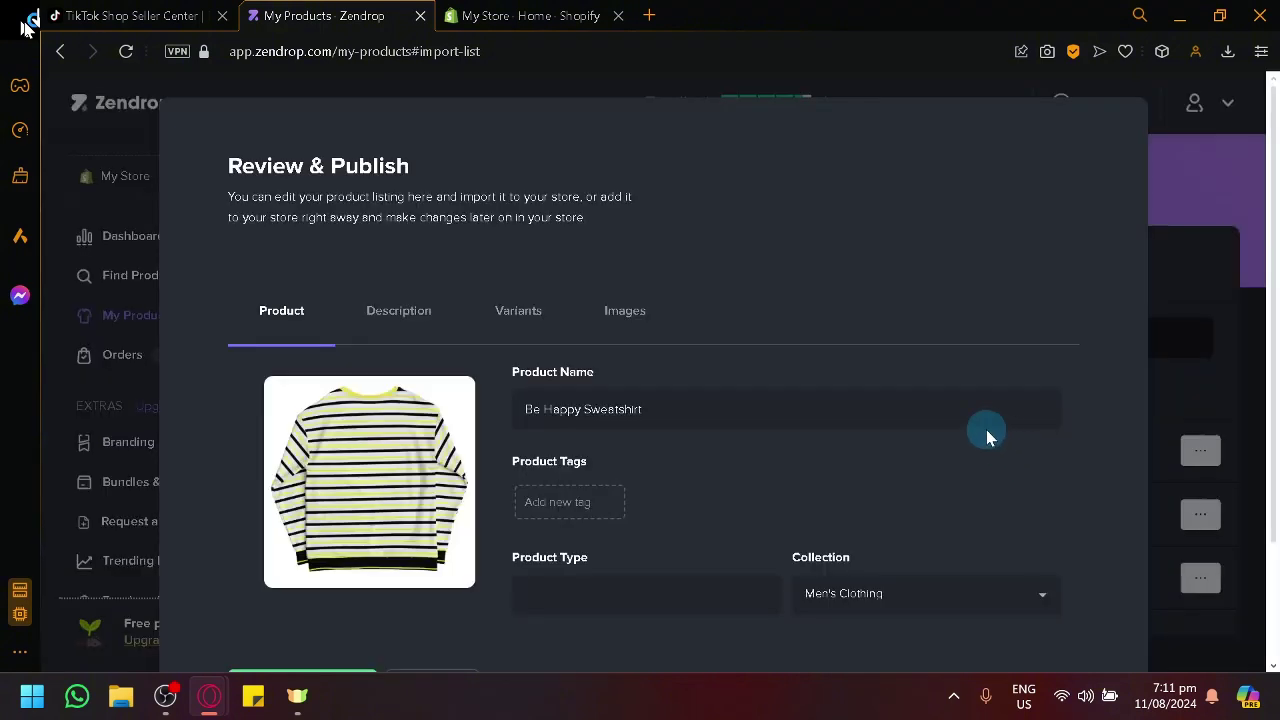
scroll(986, 429, "down", 2)
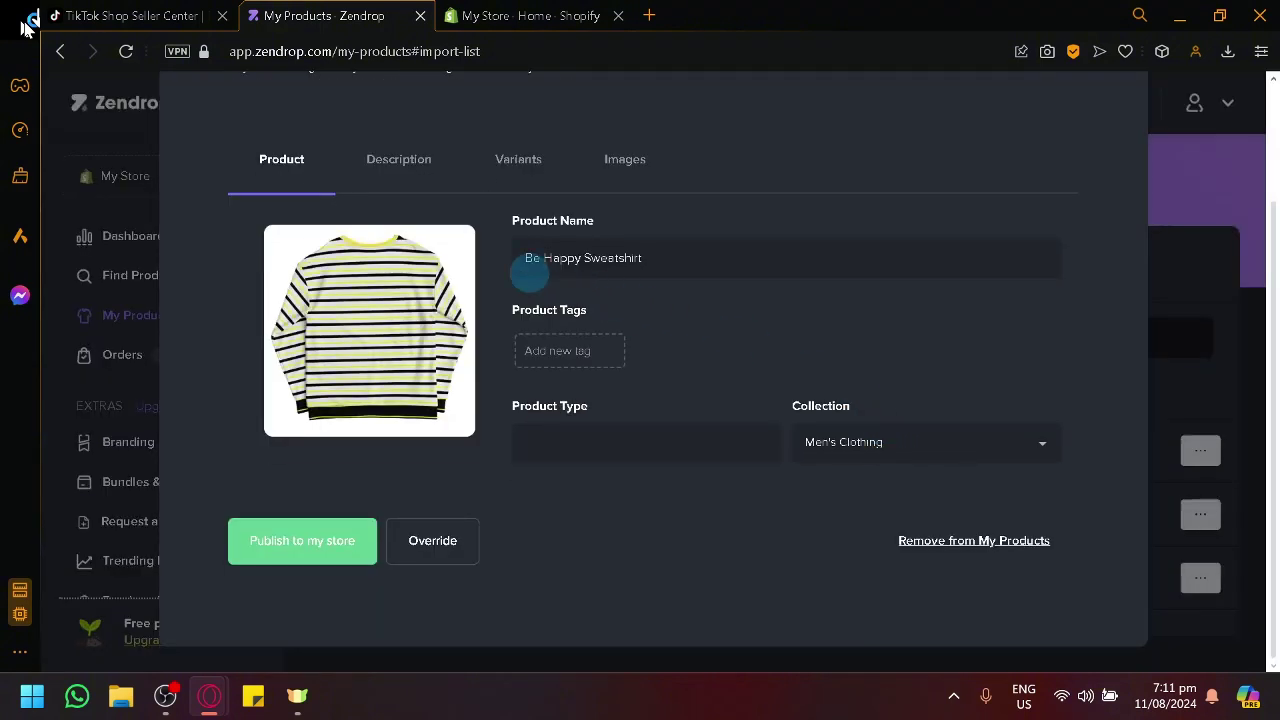
left_click(410, 166)
scroll(516, 168, "down", 2)
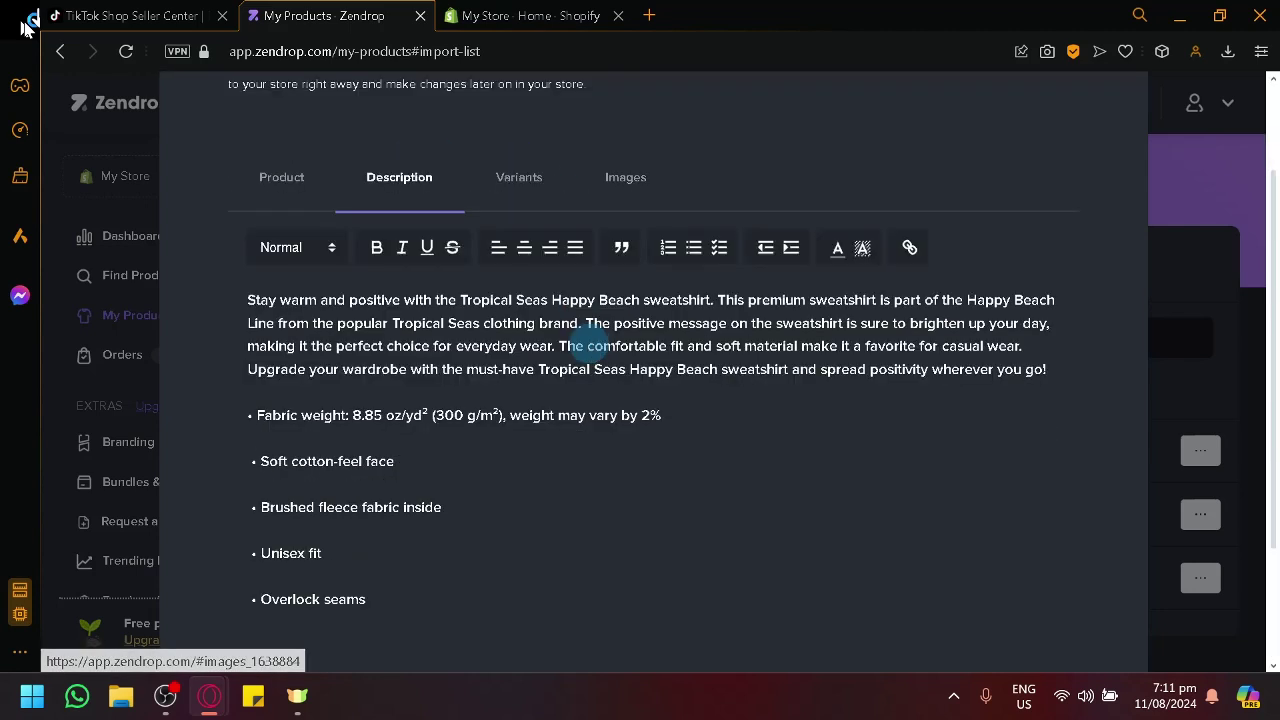
left_click(522, 180)
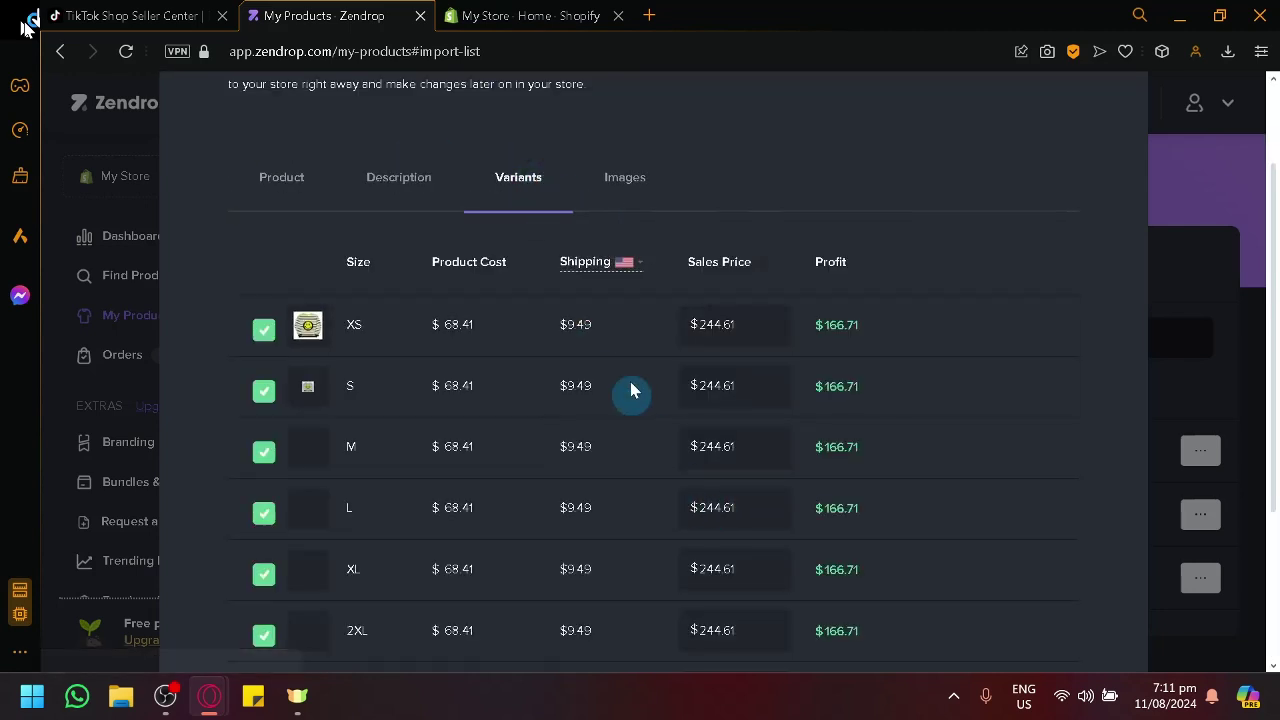
left_click(616, 184)
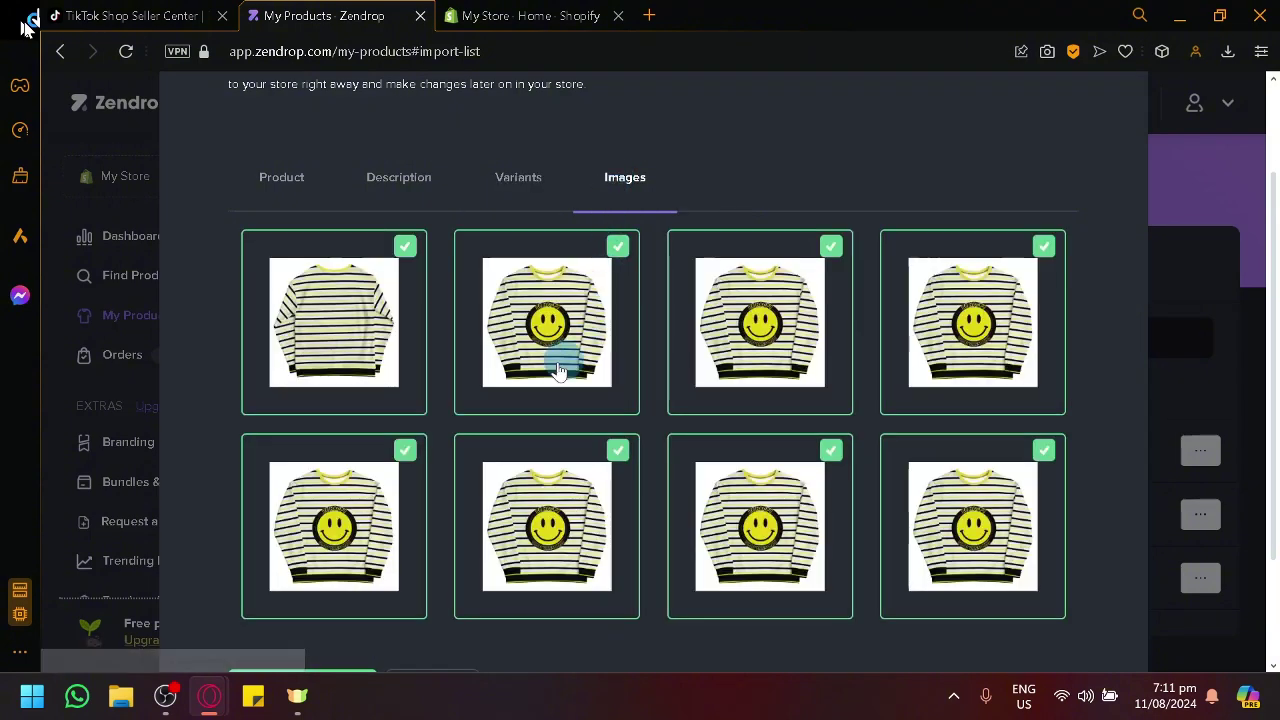
scroll(570, 335, "down", 1)
scroll(560, 345, "up", 2)
scroll(543, 354, "down", 1)
left_click(283, 200)
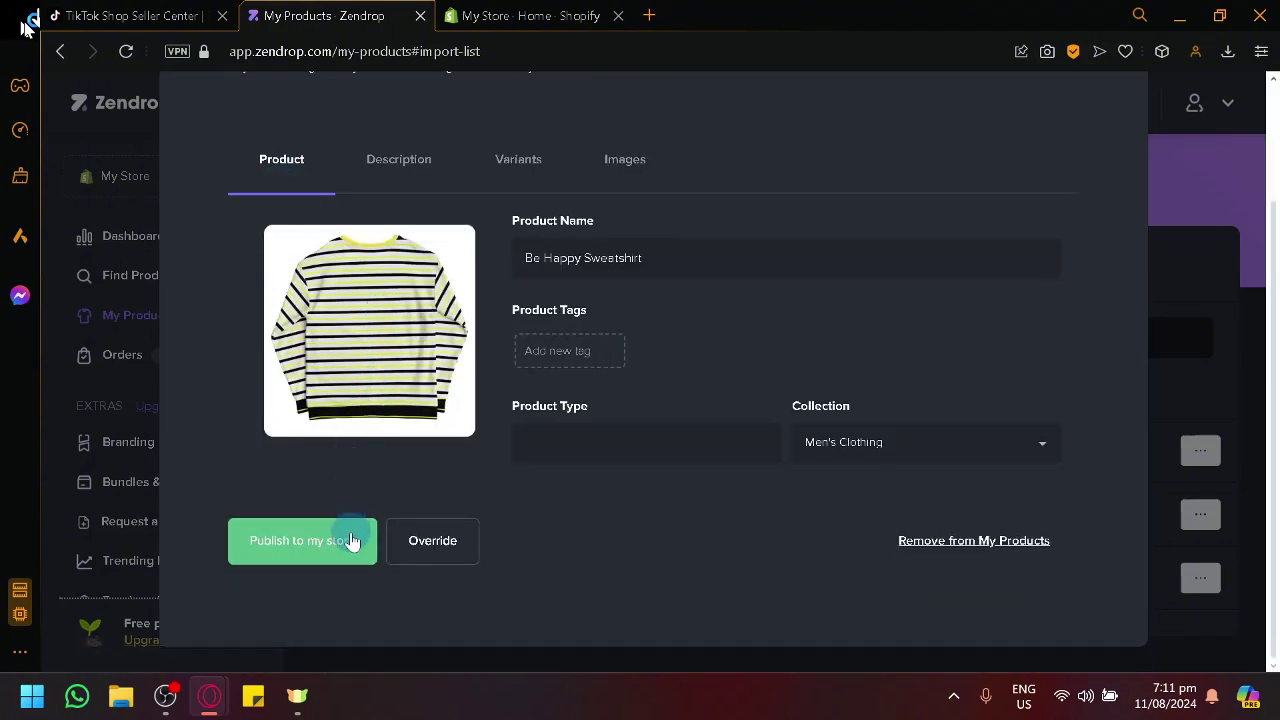
Publish the Be Happy Sweatshirt to the store and check for it in Shopify's product list.
left_click(348, 541)
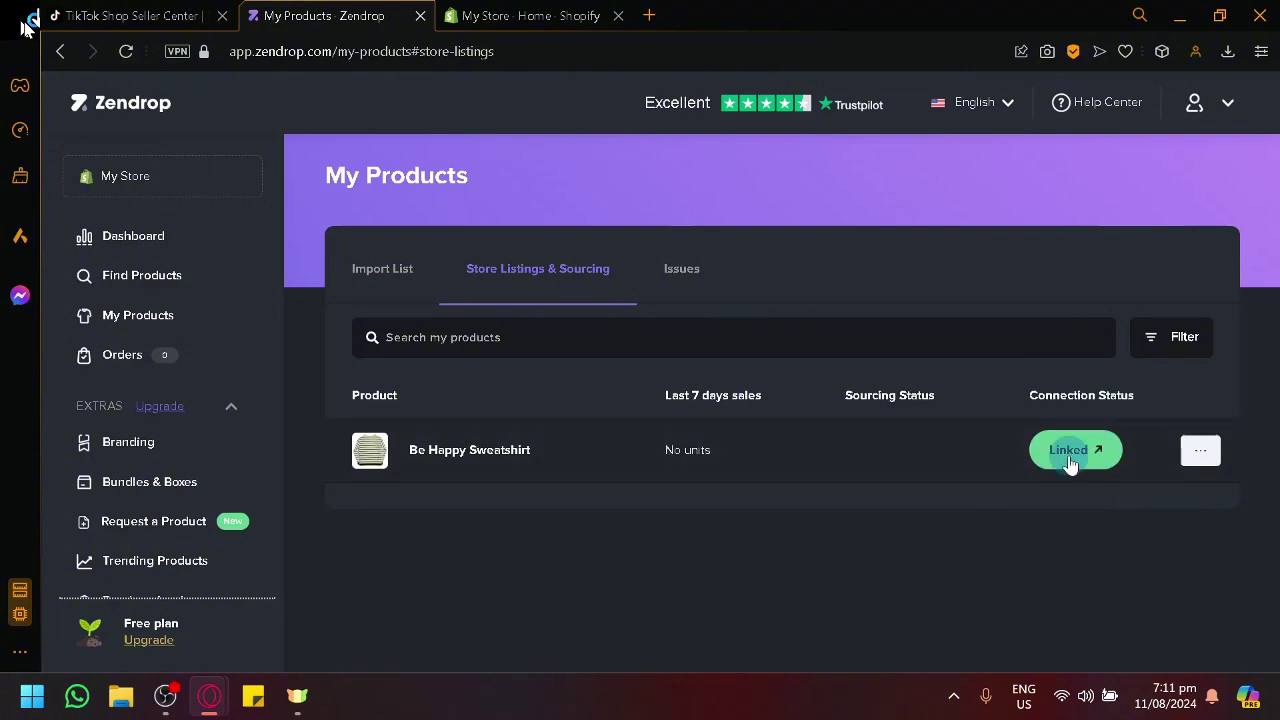
left_click(520, 15)
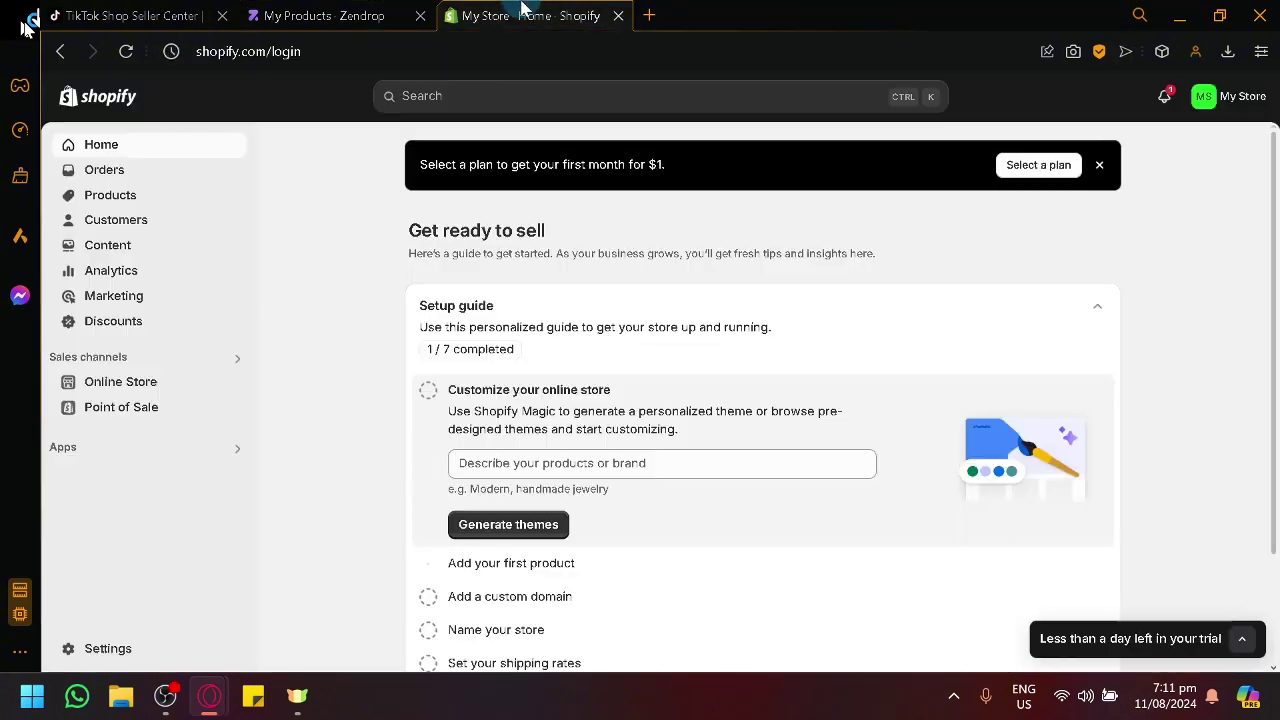
left_click(165, 200)
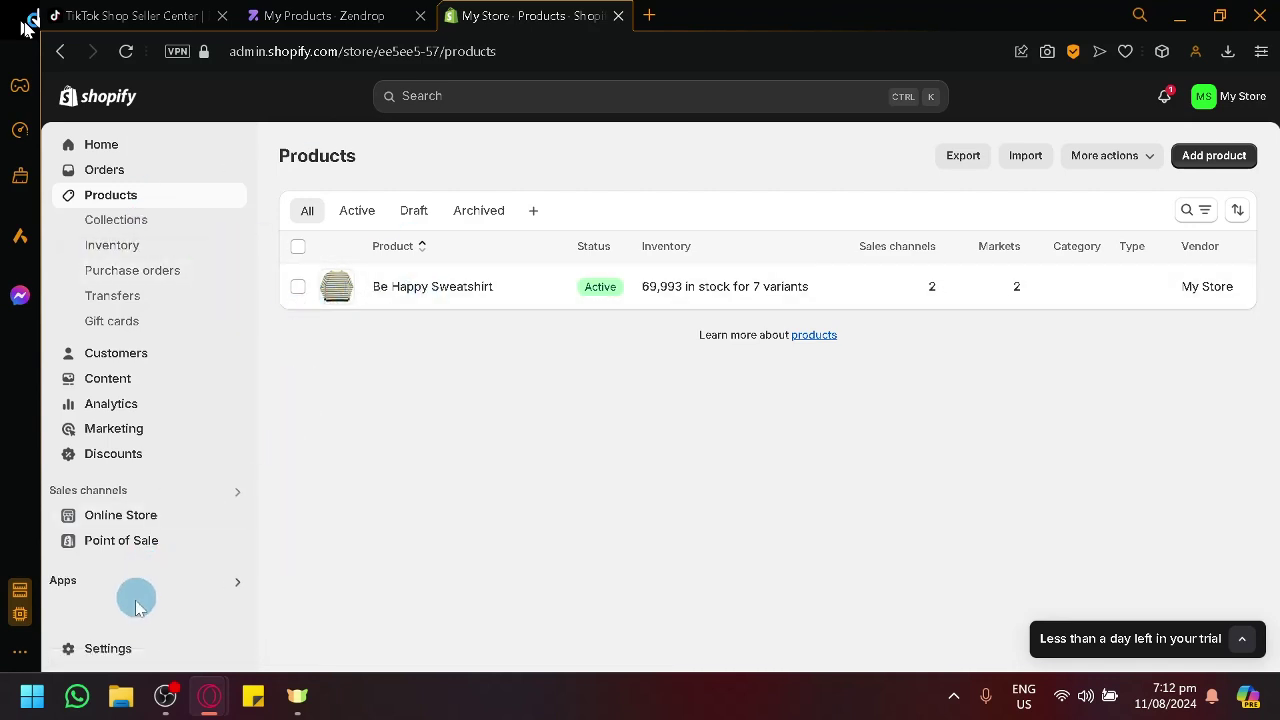
left_click(355, 14)
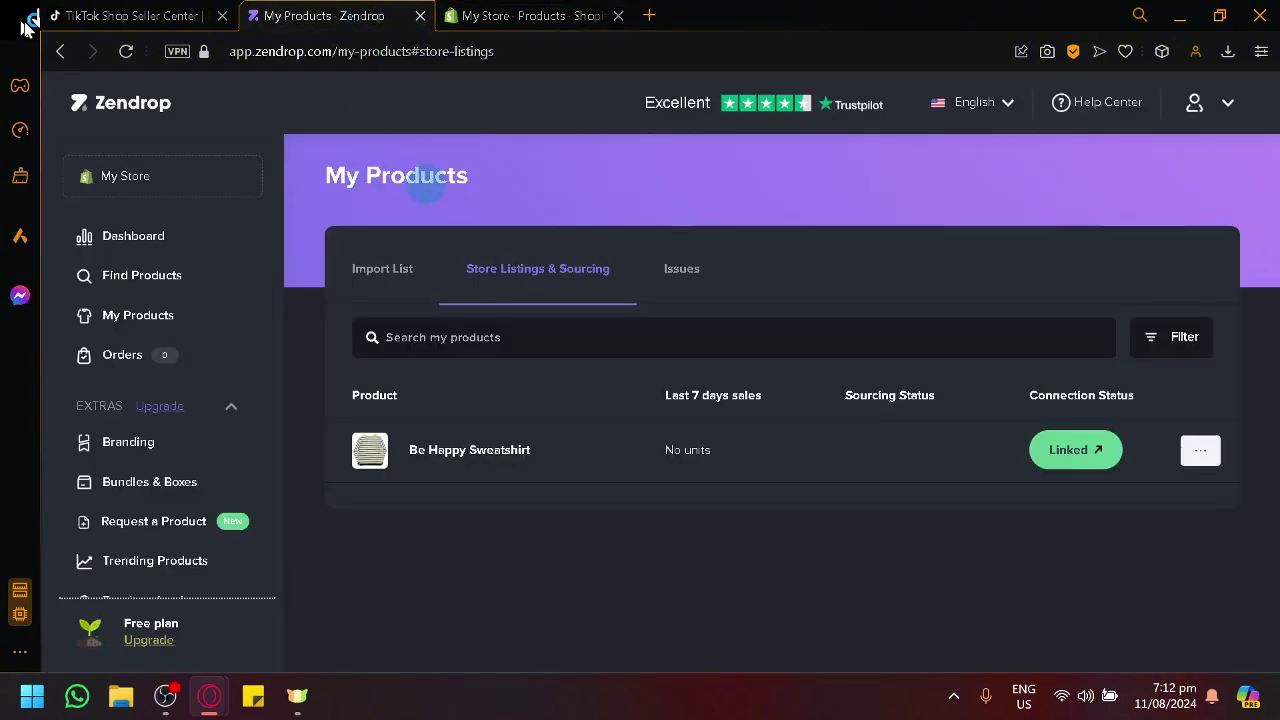
left_click(517, 12)
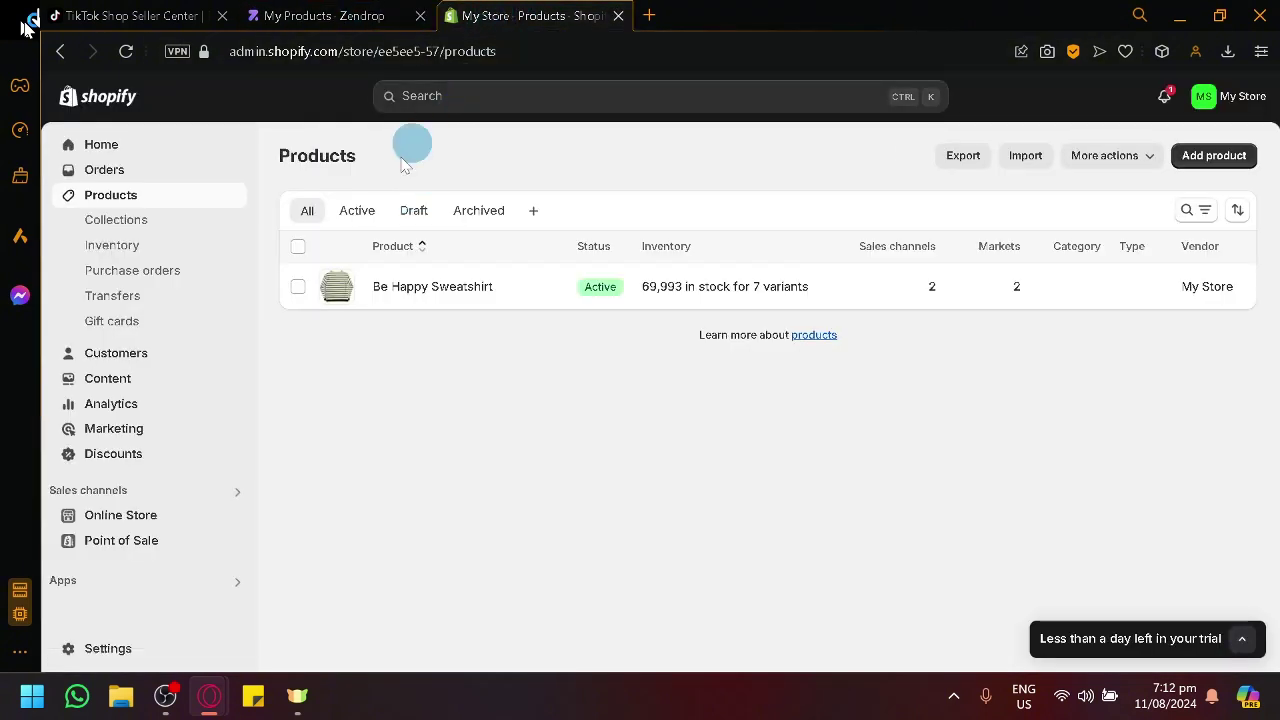
Go from Shopify's recommended apps to the Shopify App Store and search for tiktok.
left_click(92, 584)
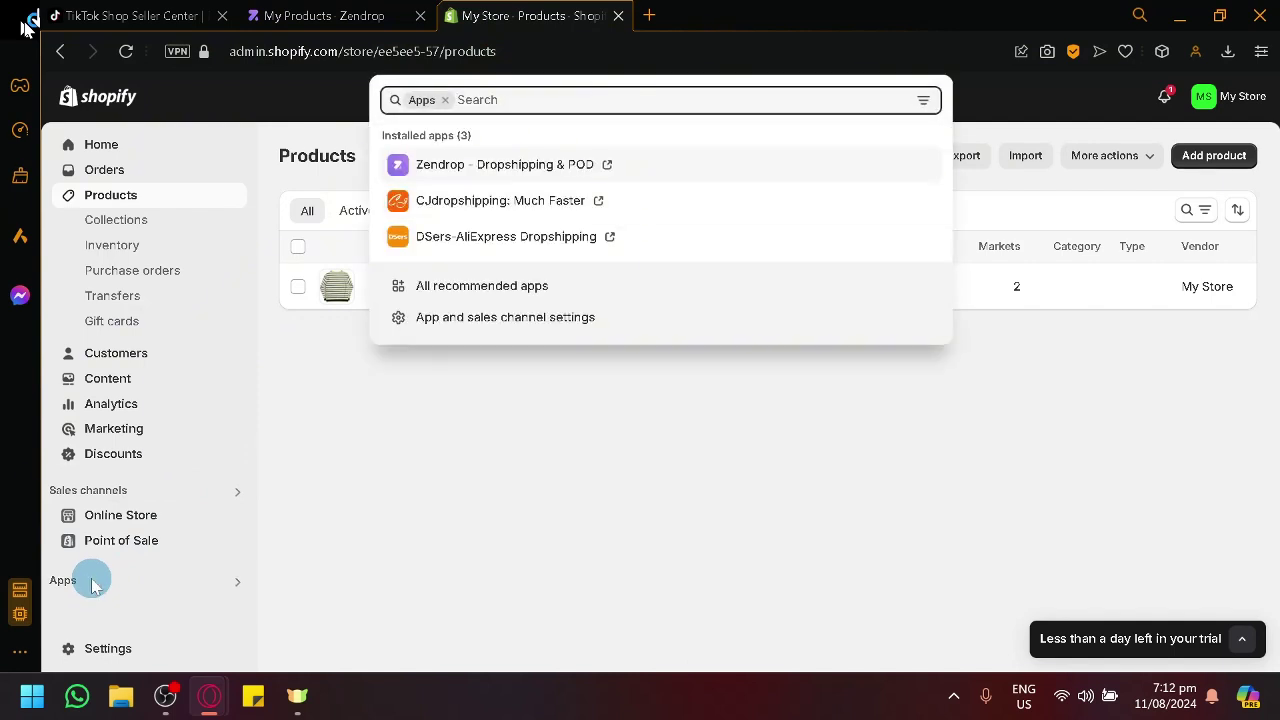
left_click(503, 290)
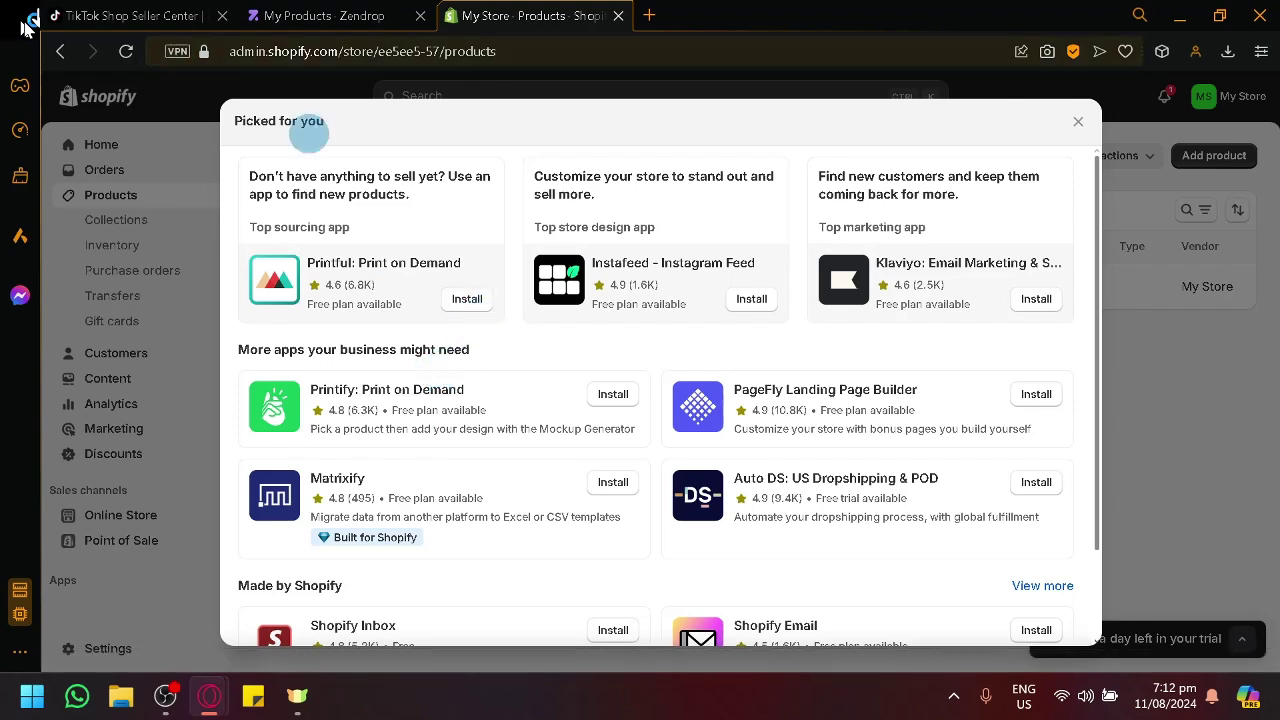
scroll(790, 360, "down", 2)
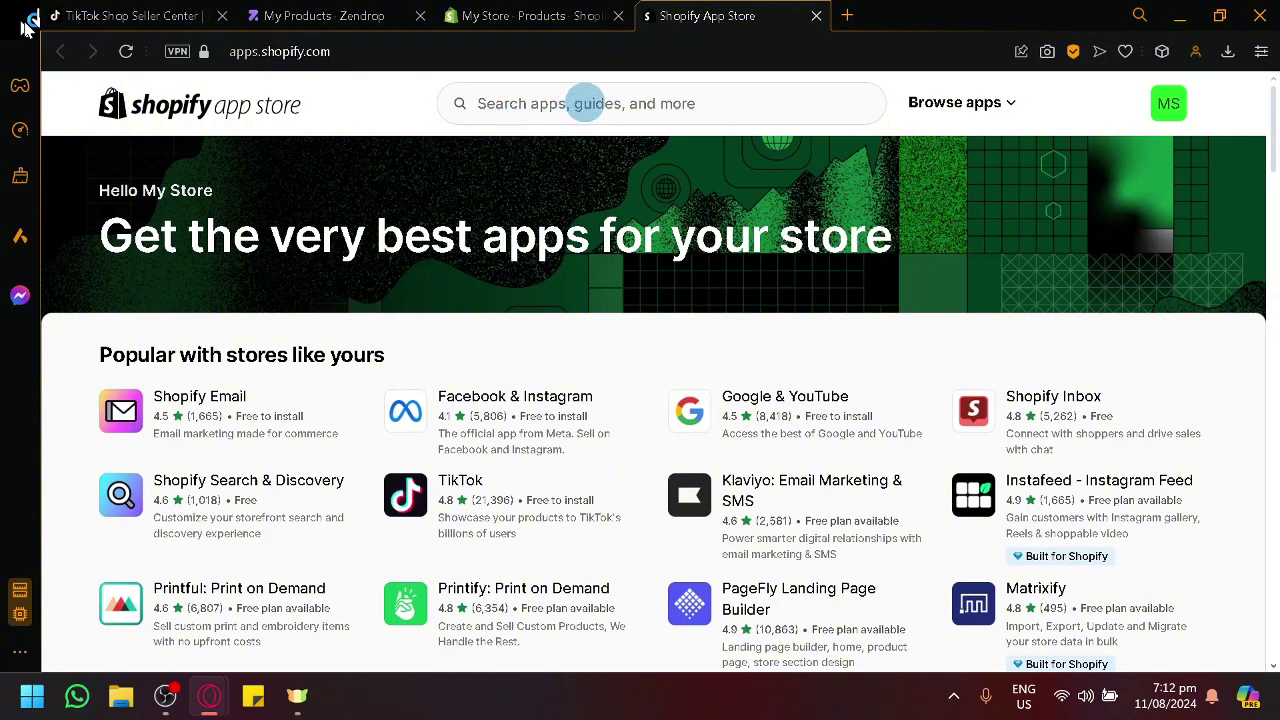
left_click(584, 103)
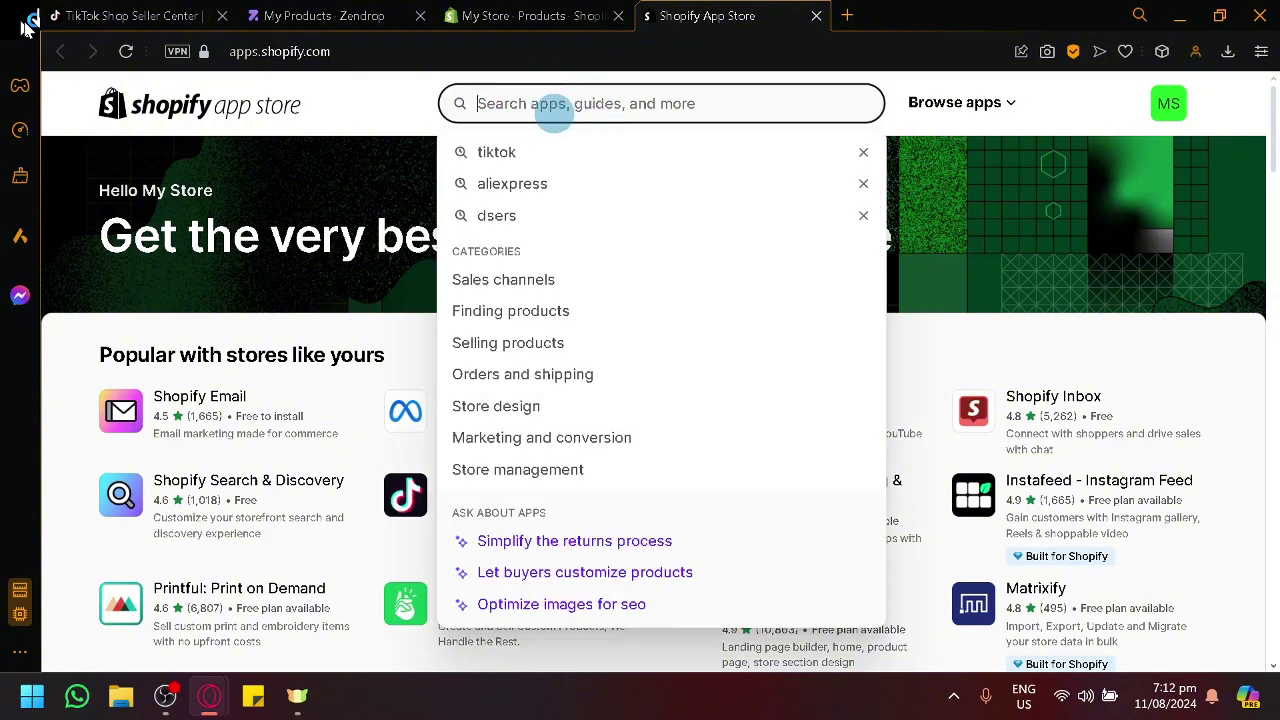
left_click(505, 155)
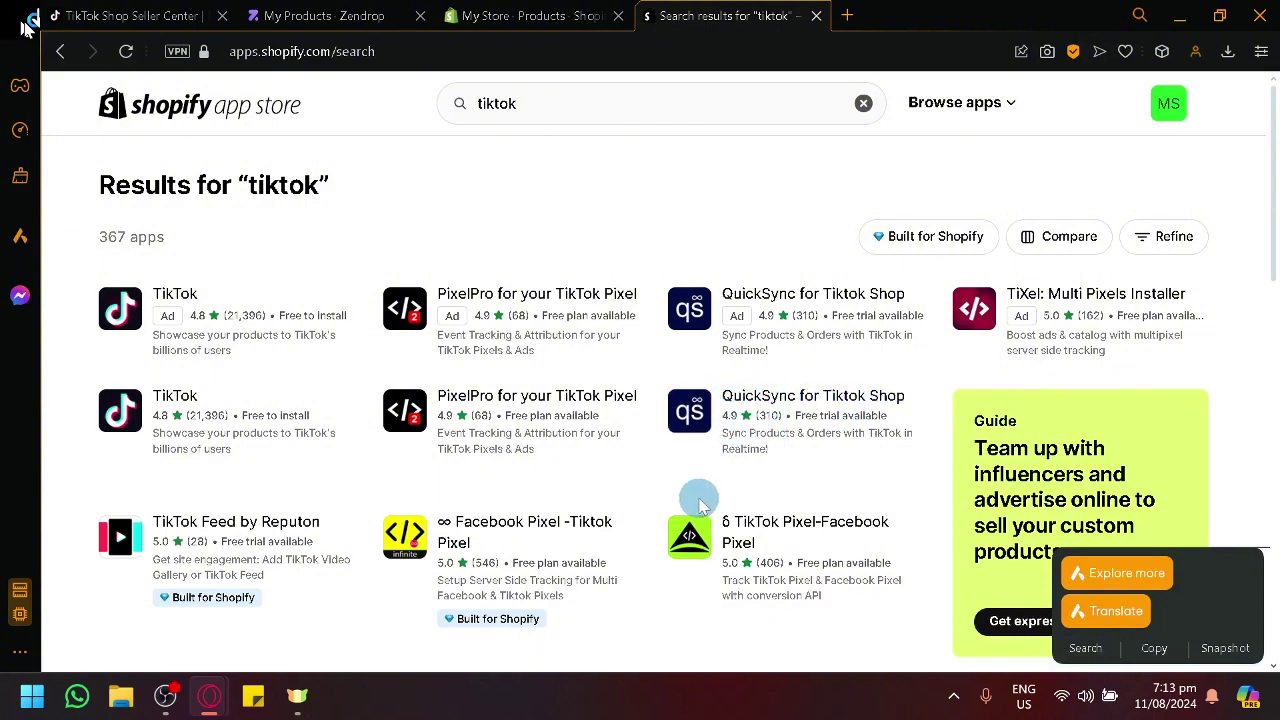
Open the QuickSync for Tiktok Shop app listing and read its description and sync features.
scroll(797, 440, "up", 5)
scroll(797, 448, "right", 2)
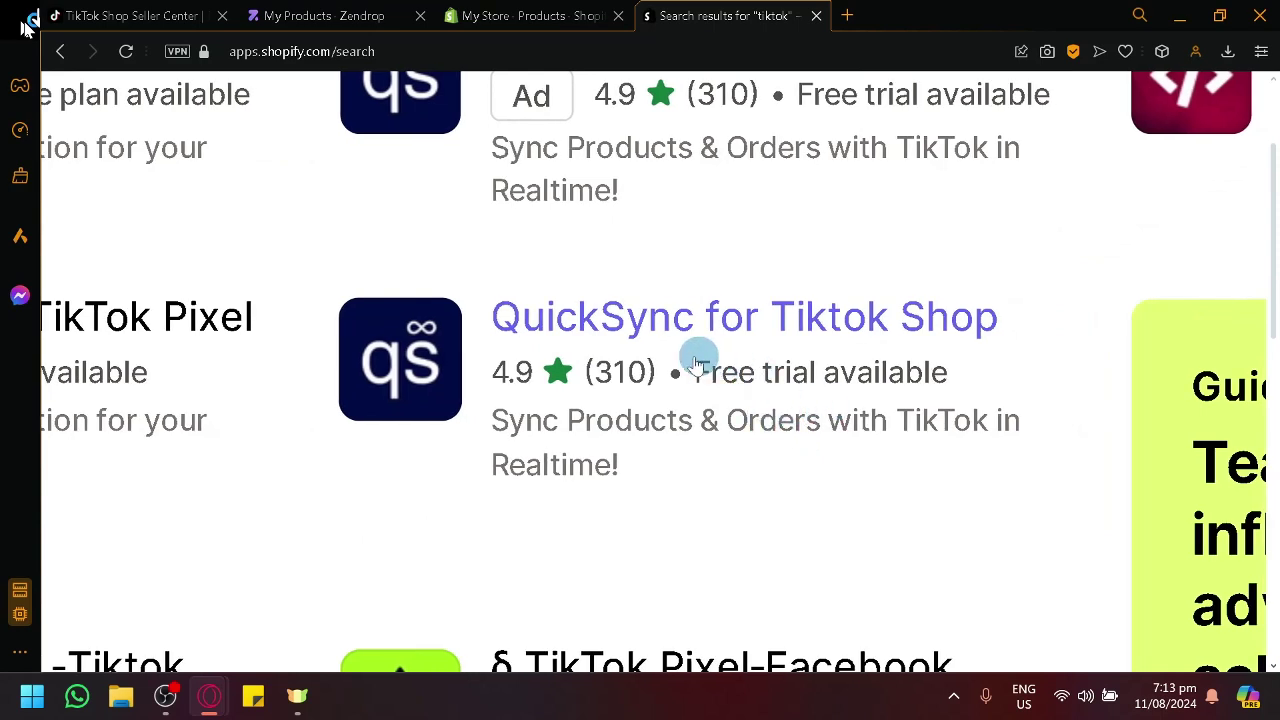
left_click(603, 332)
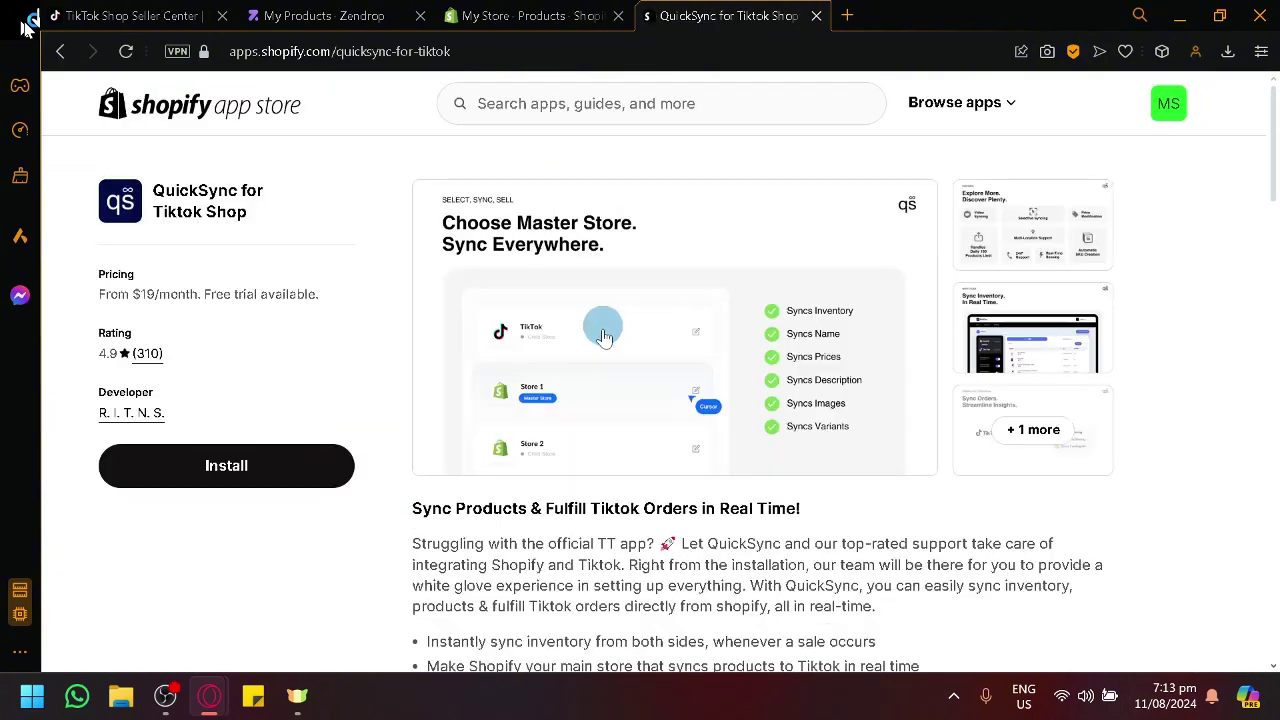
scroll(603, 332, "down", 3)
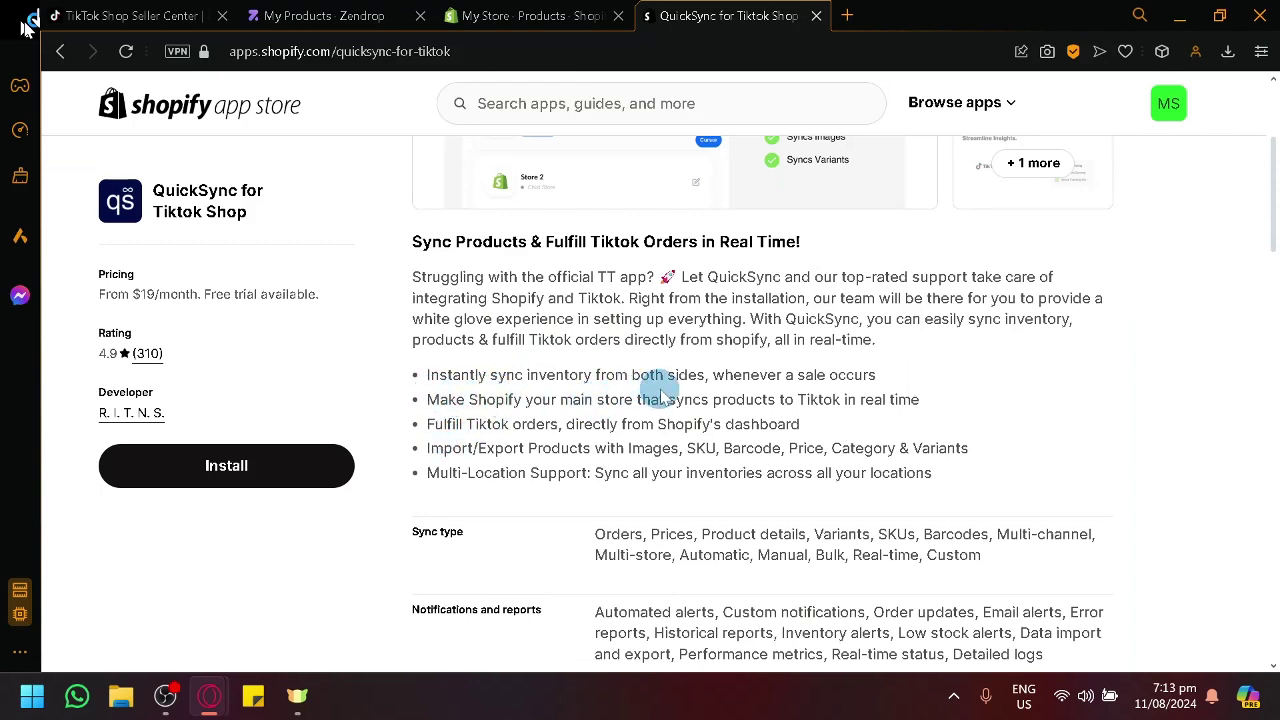
left_click(463, 10)
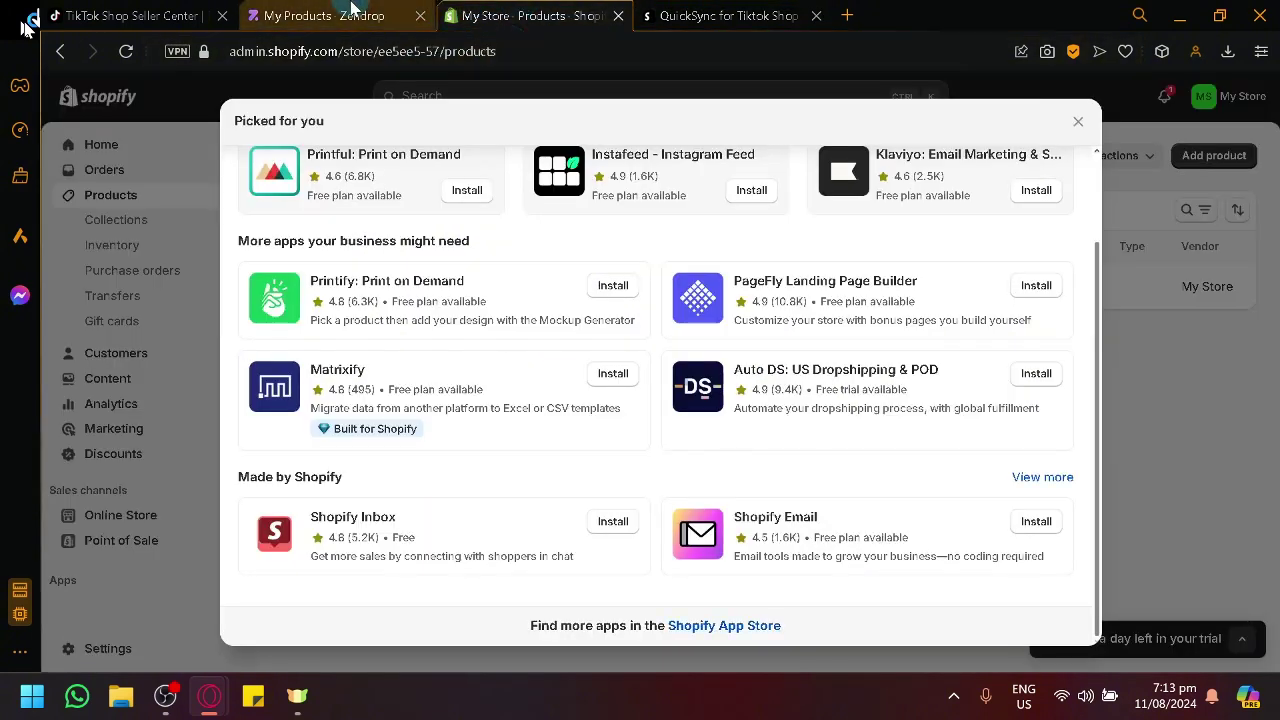
left_click(330, 15)
left_click(147, 8)
left_click(530, 15)
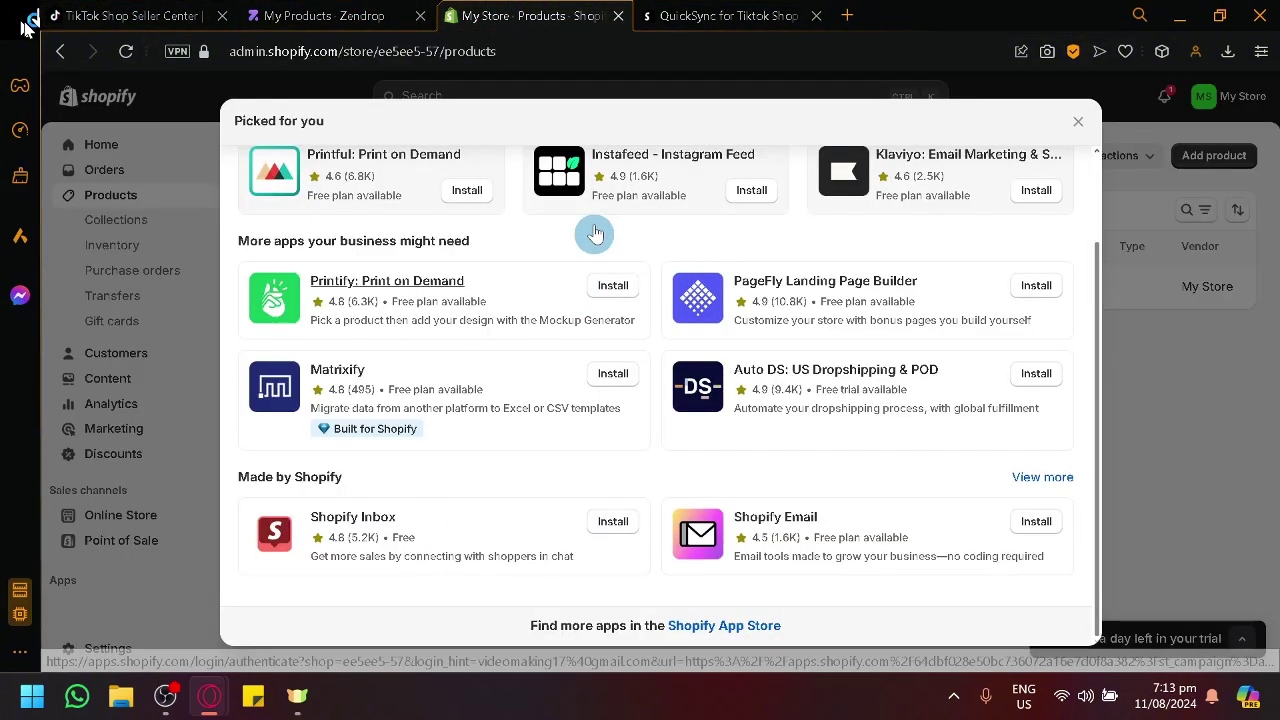
Close Shopify's recommended apps and review its product list alongside the TikTok Shop Seller Center homepage and the QuickSync listing.
left_click(1074, 125)
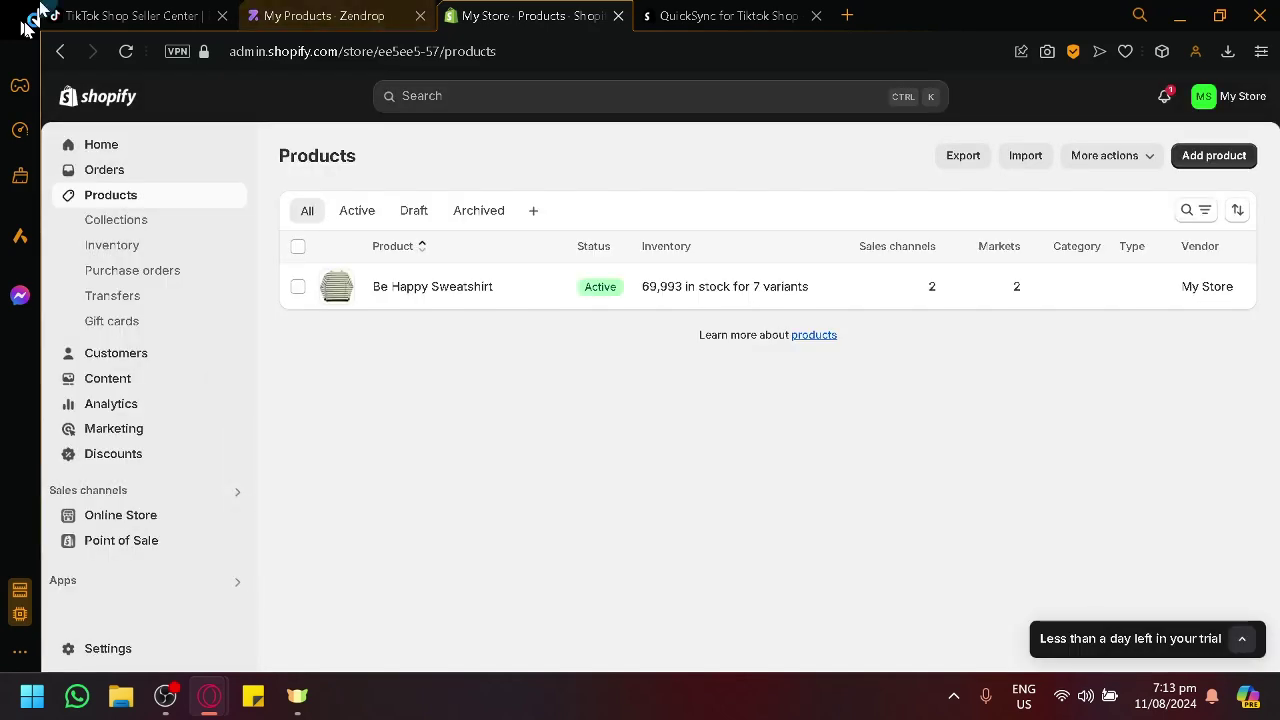
left_click(130, 15)
left_click(480, 12)
left_click(697, 12)
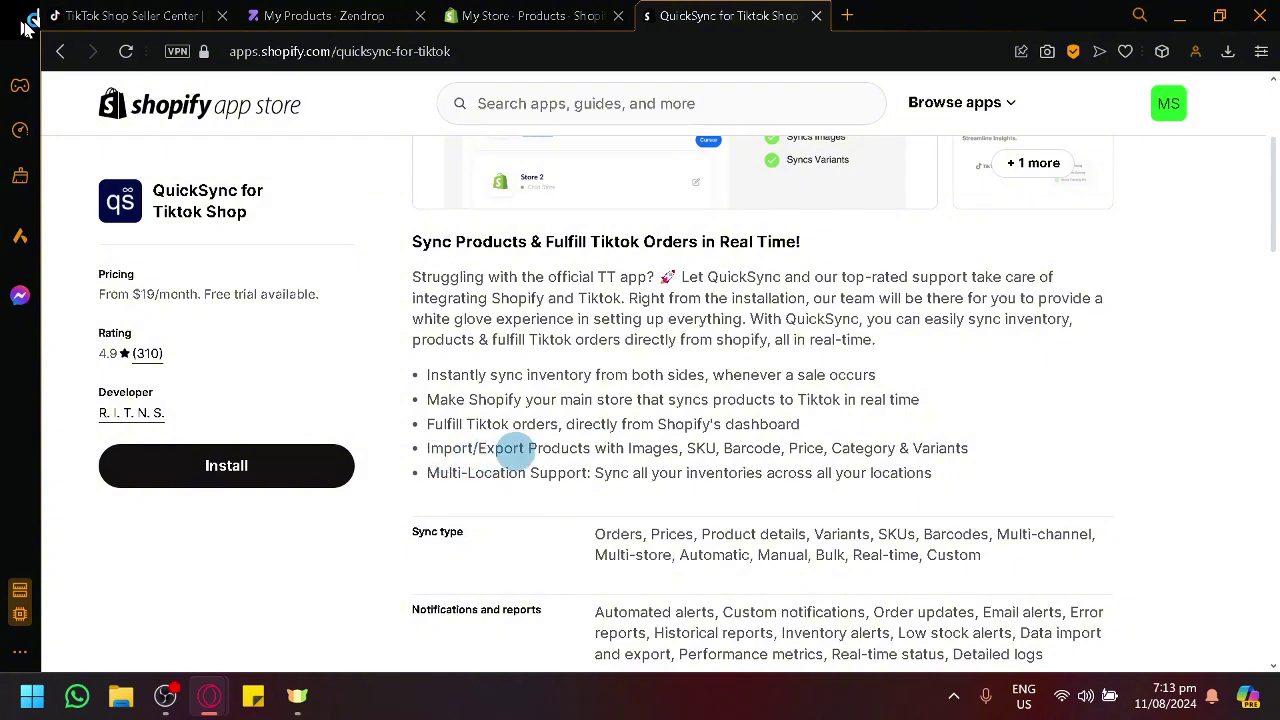
left_click(180, 10)
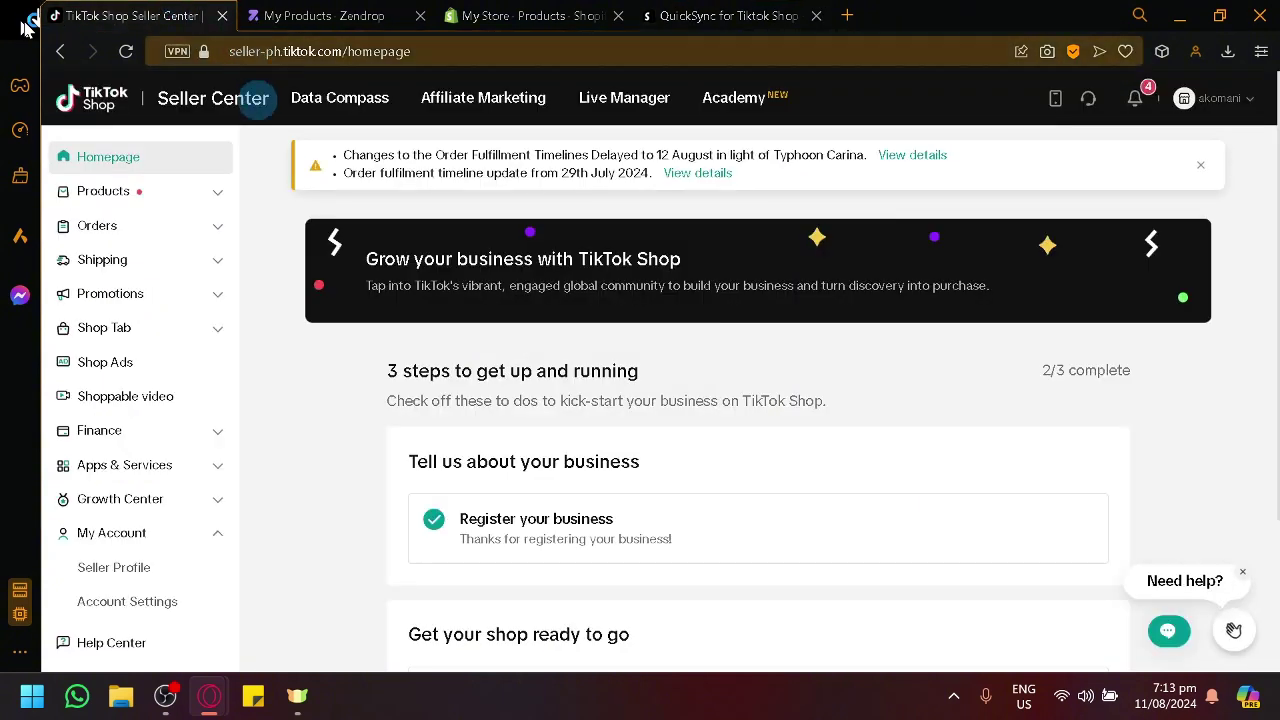
left_click(527, 15)
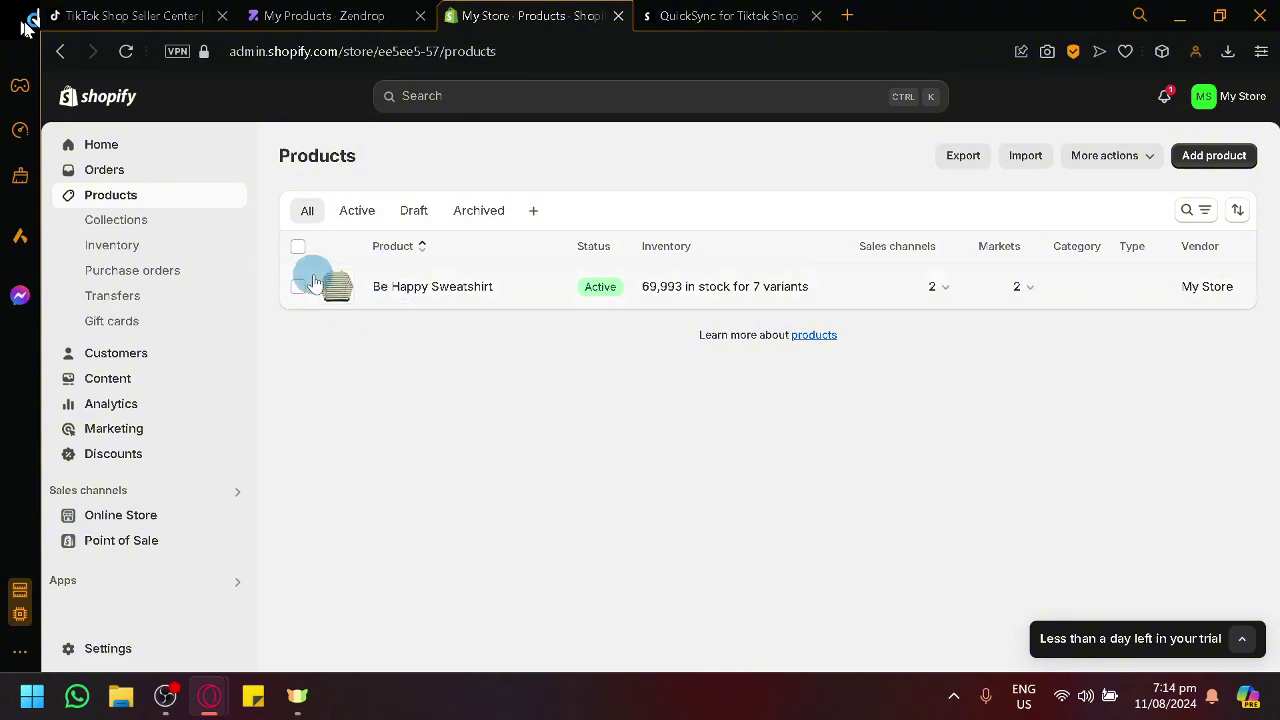
left_click(130, 15)
left_click(705, 16)
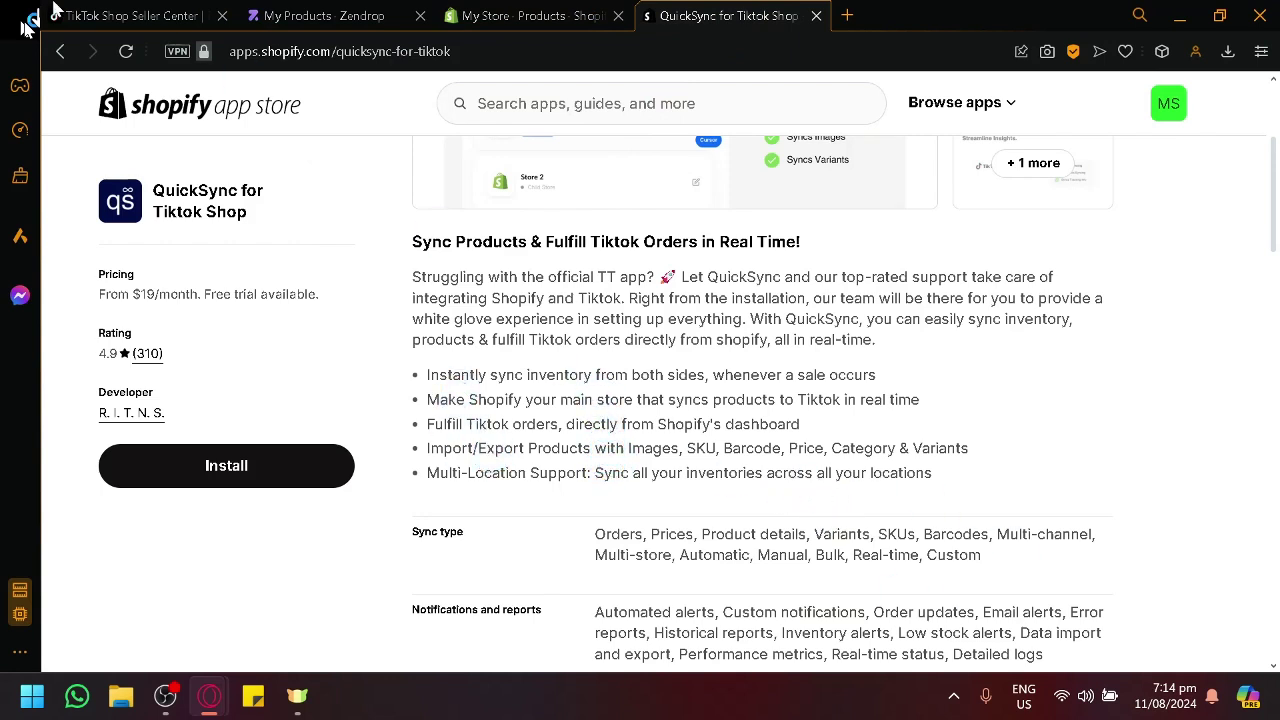
left_click(527, 16)
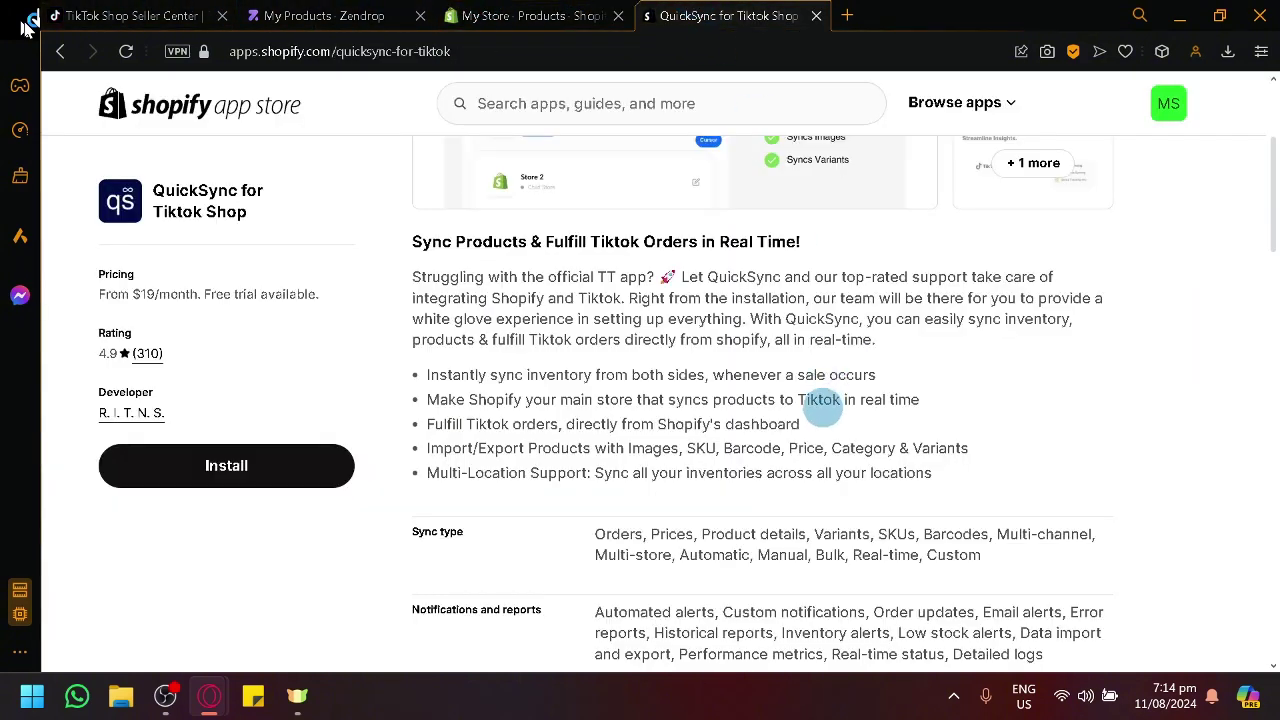
Examine the Lite and Pro plan pricing and included features on the QuickSync for Tiktok Shop listing.
scroll(822, 407, "down", 10)
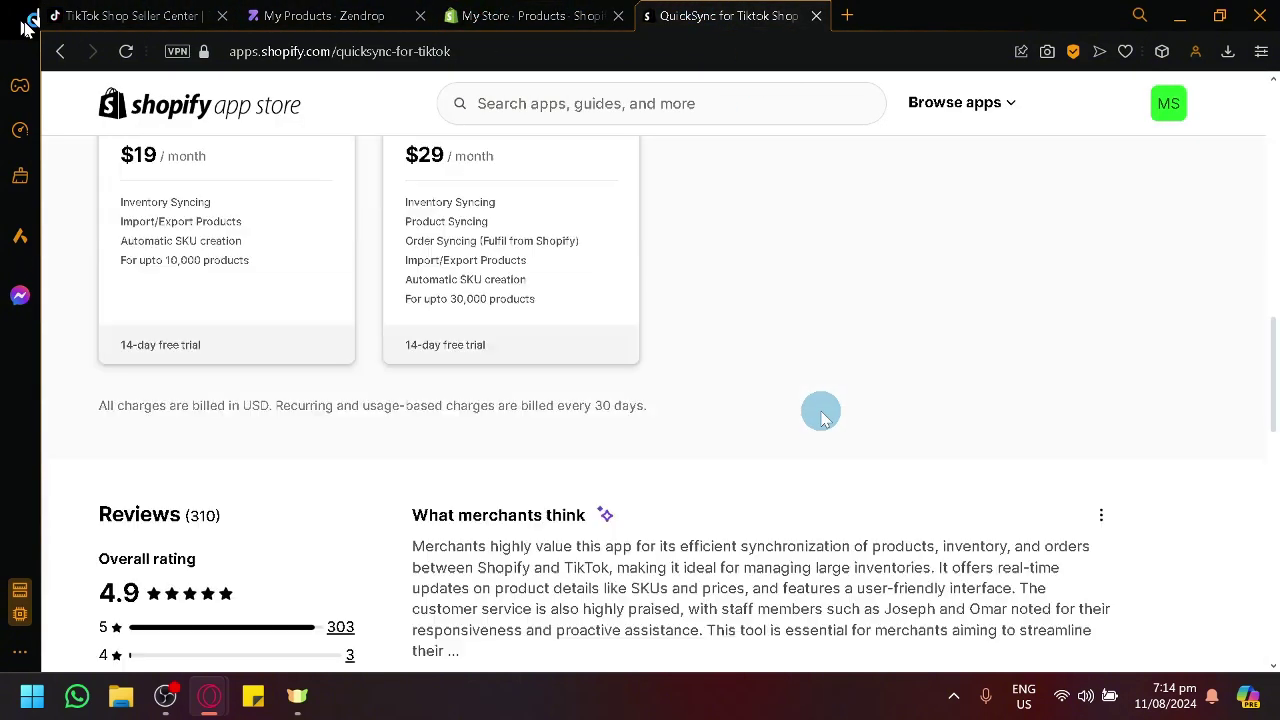
scroll(820, 410, "up", 3)
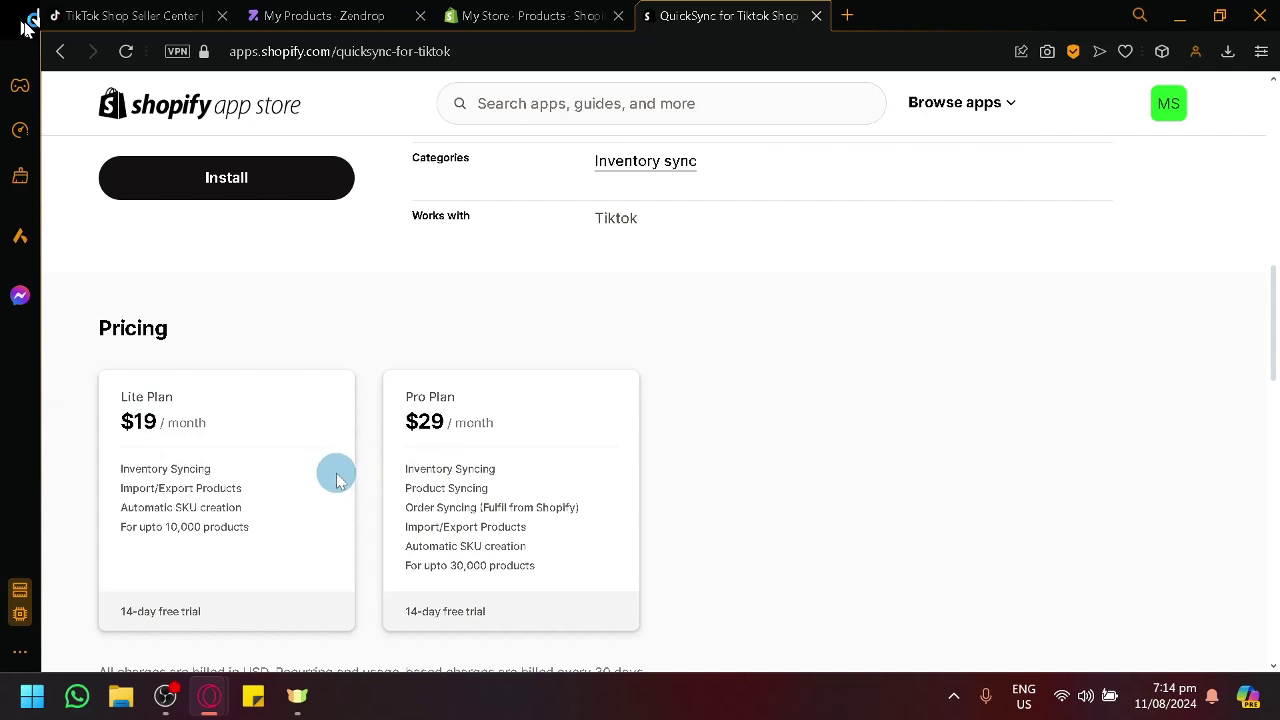
scroll(337, 476, "down", 2)
scroll(337, 474, "up", 2)
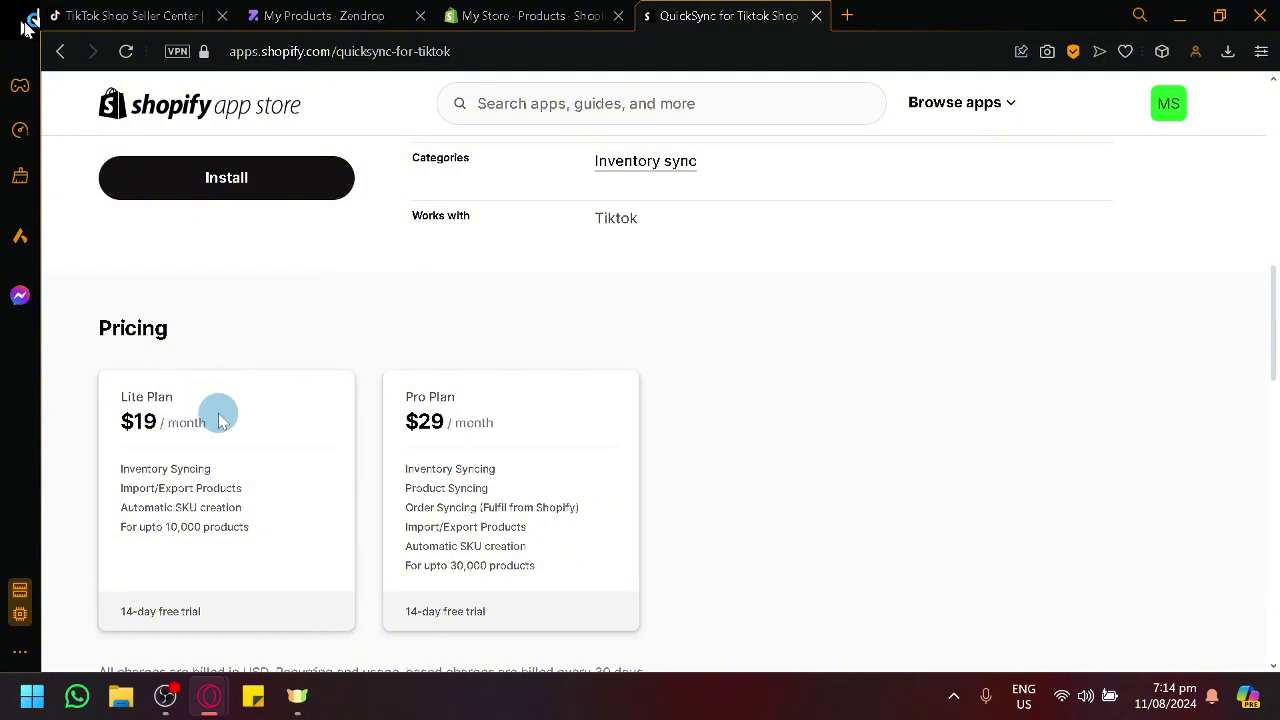
scroll(226, 421, "down", 5)
scroll(271, 423, "up", 10)
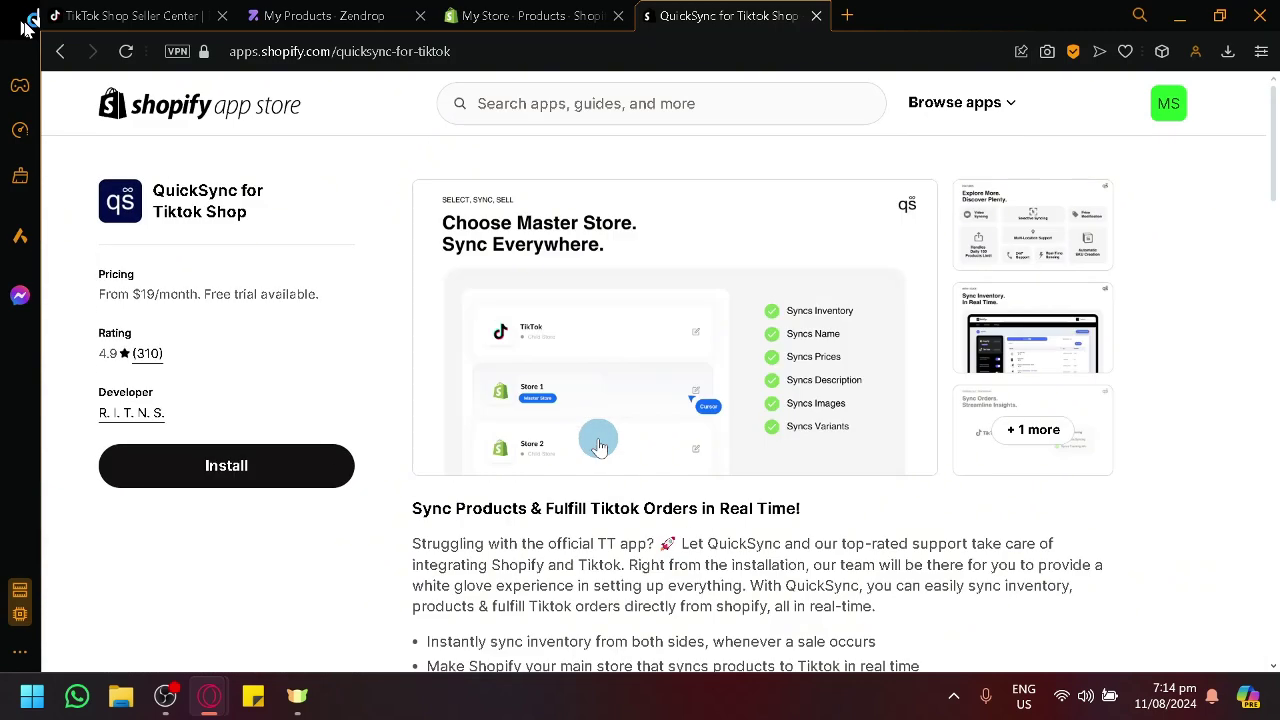
View the QuickSync listing's enlarged gallery images on inventory syncing, order syncing and features, and close the gallery.
left_click(1022, 345)
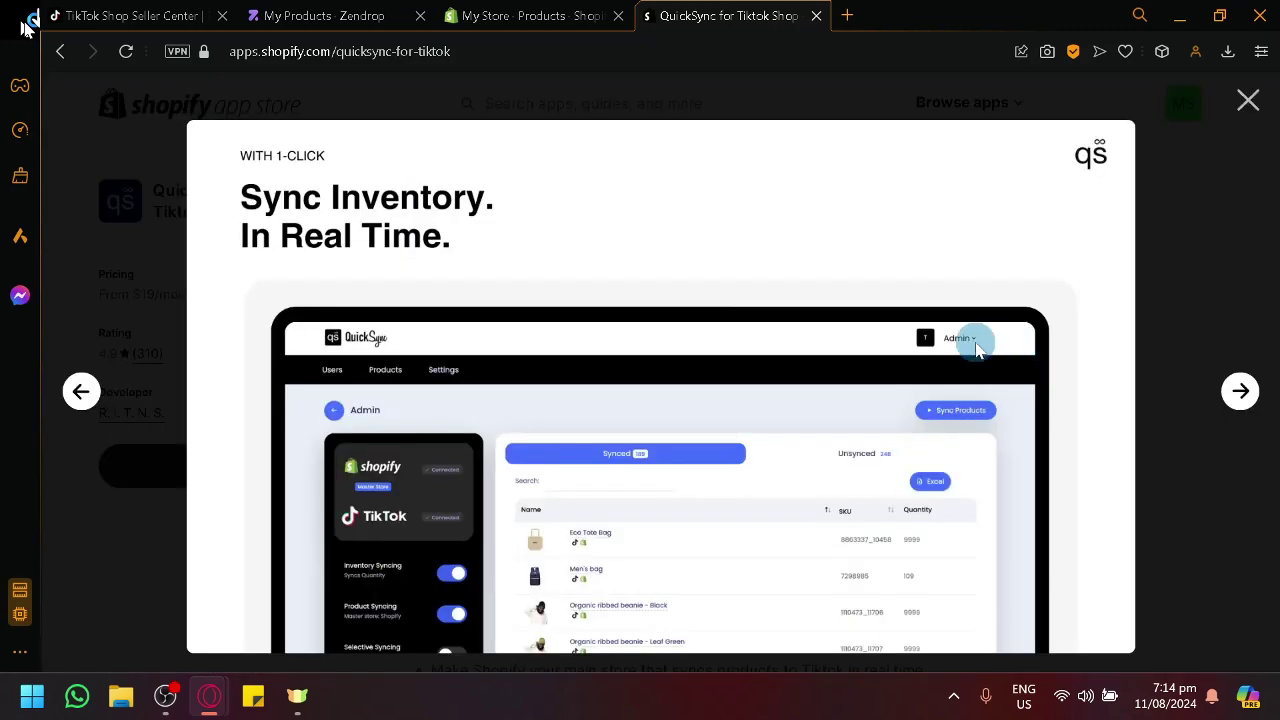
left_click(1248, 396)
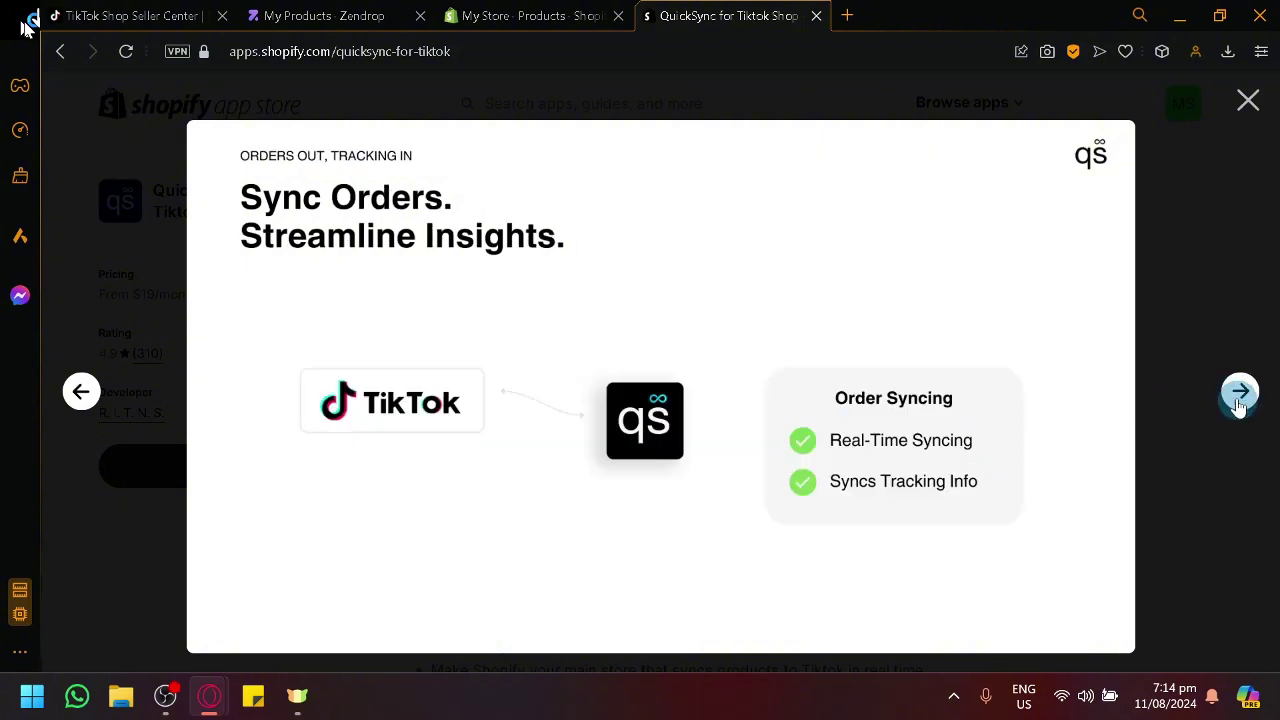
left_click(1240, 397)
left_click(80, 391)
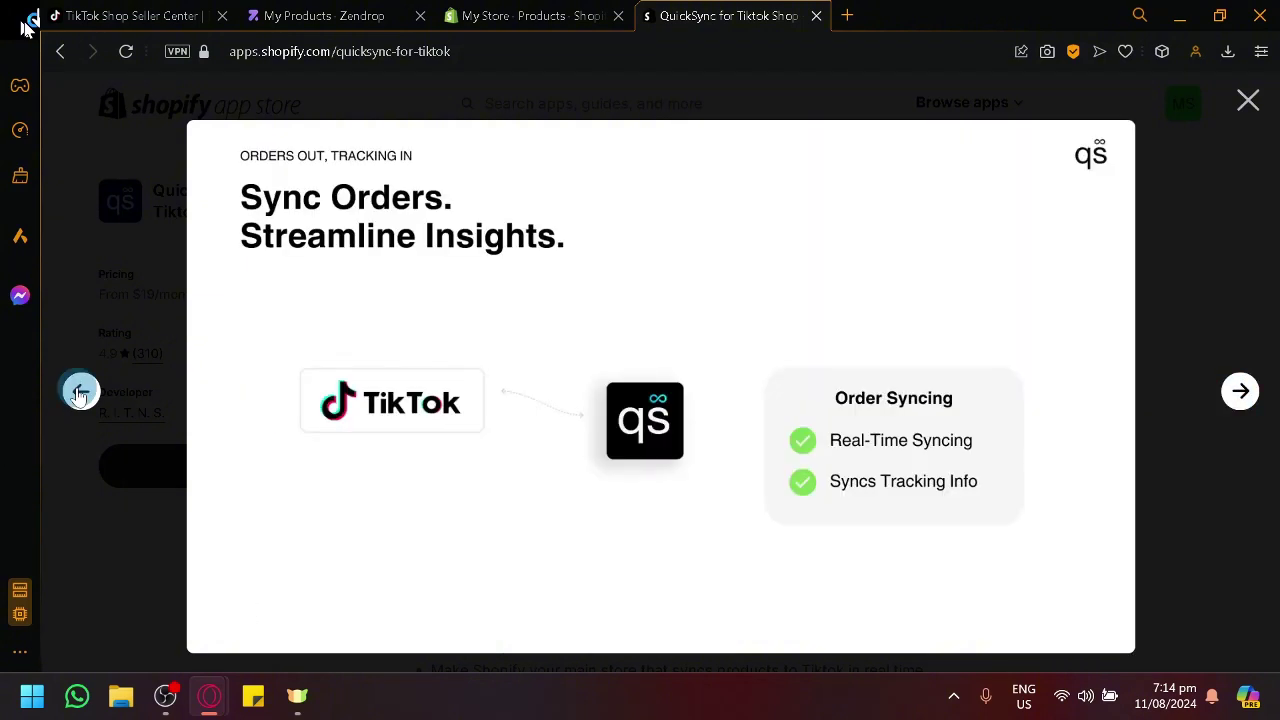
left_click(80, 391)
left_click(80, 391)
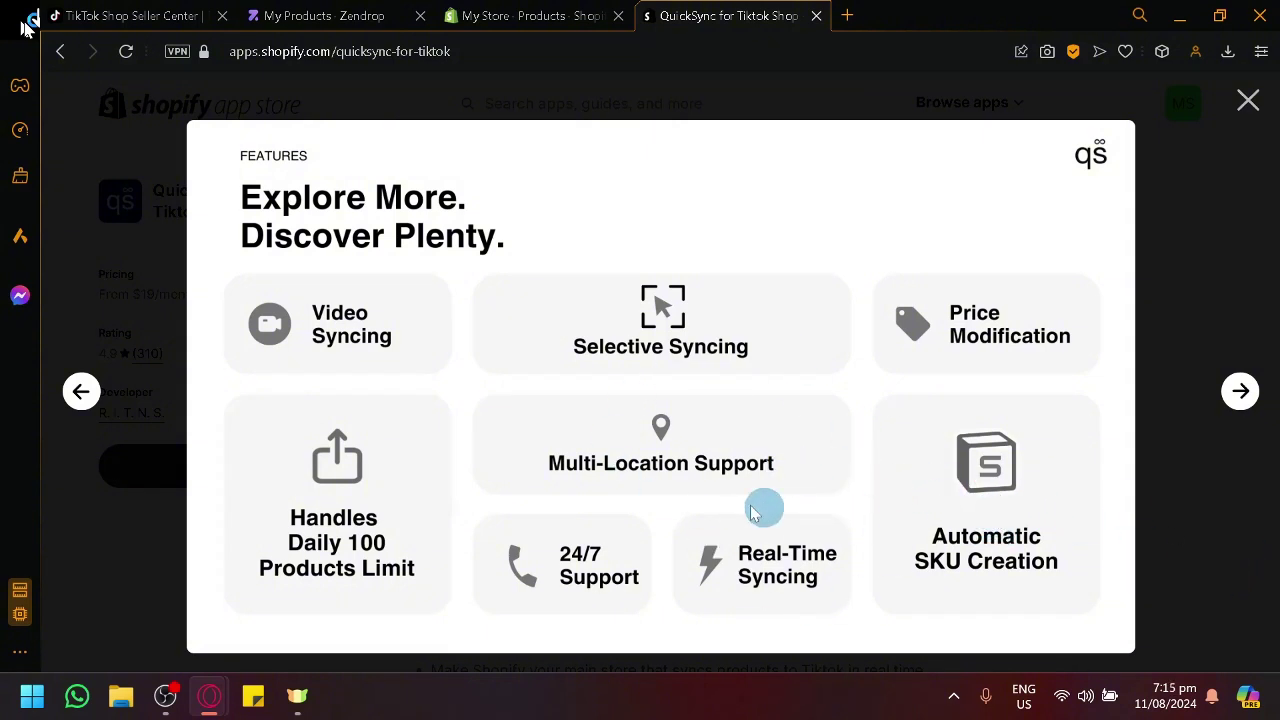
left_click(1250, 104)
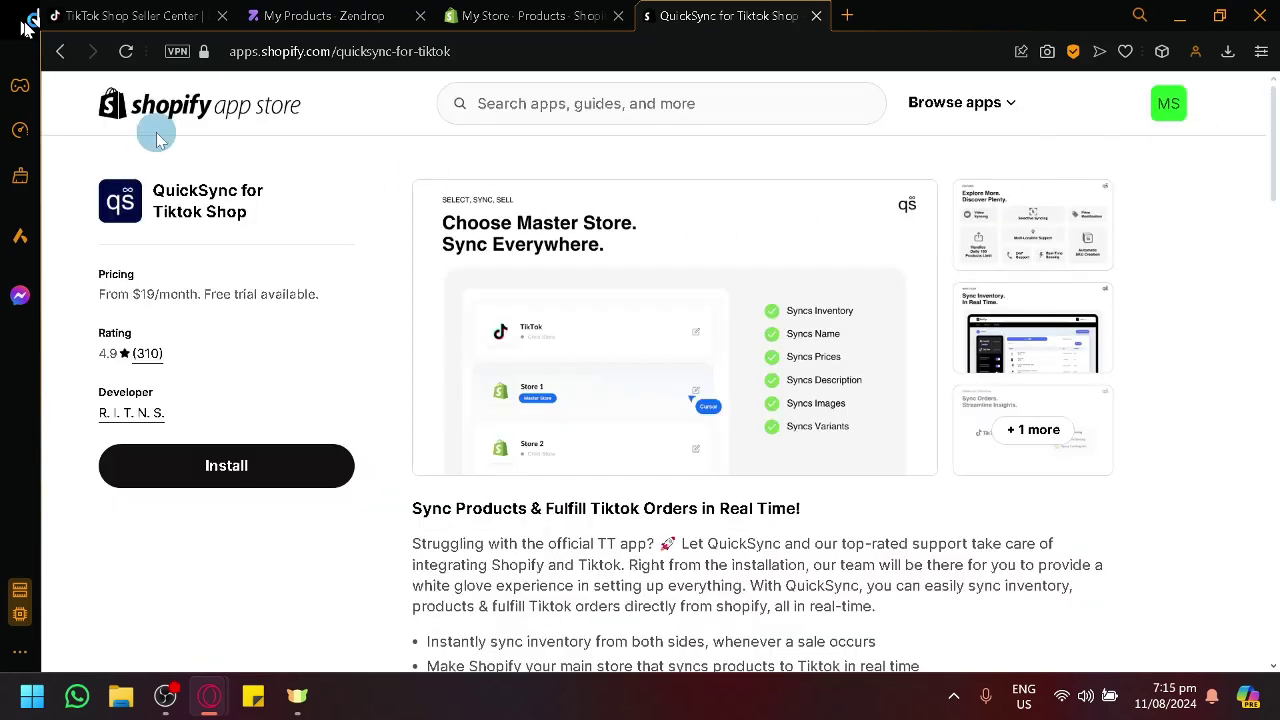
Check the Be Happy Sweatshirt in Zendrop's store listings and return to Shopify's product list.
left_click(495, 14)
left_click(771, 12)
left_click(490, 12)
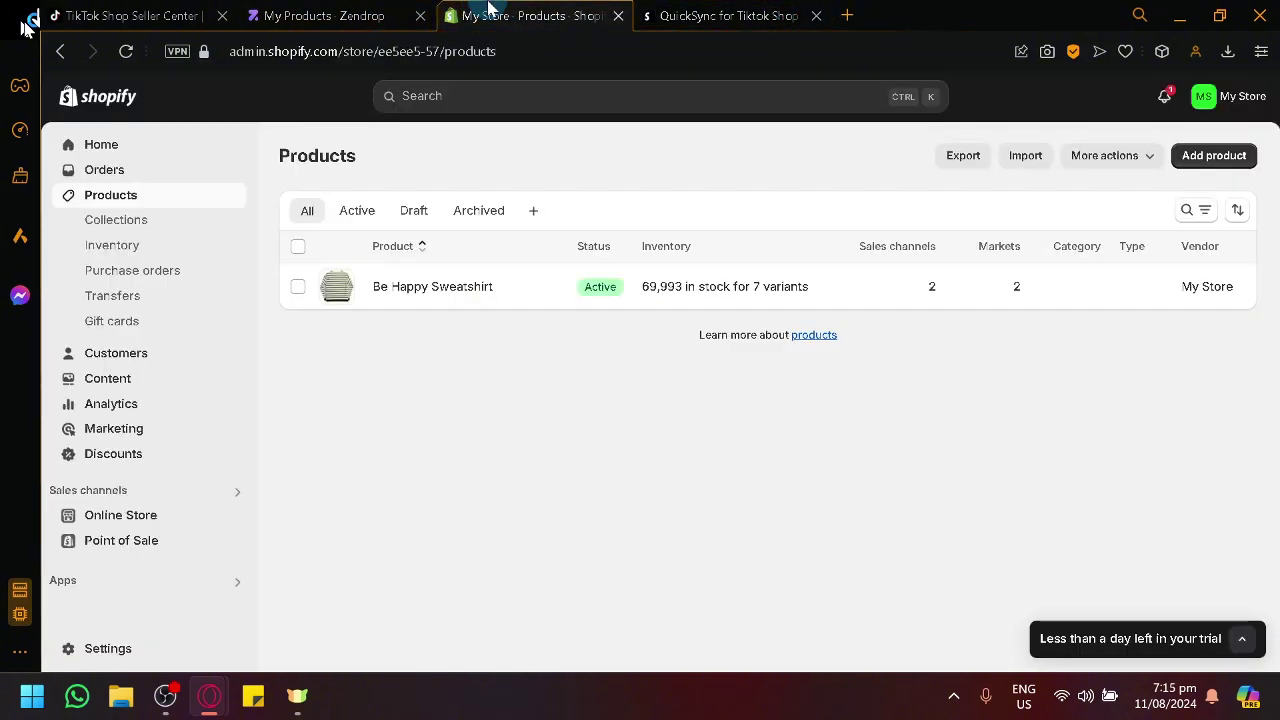
left_click(320, 14)
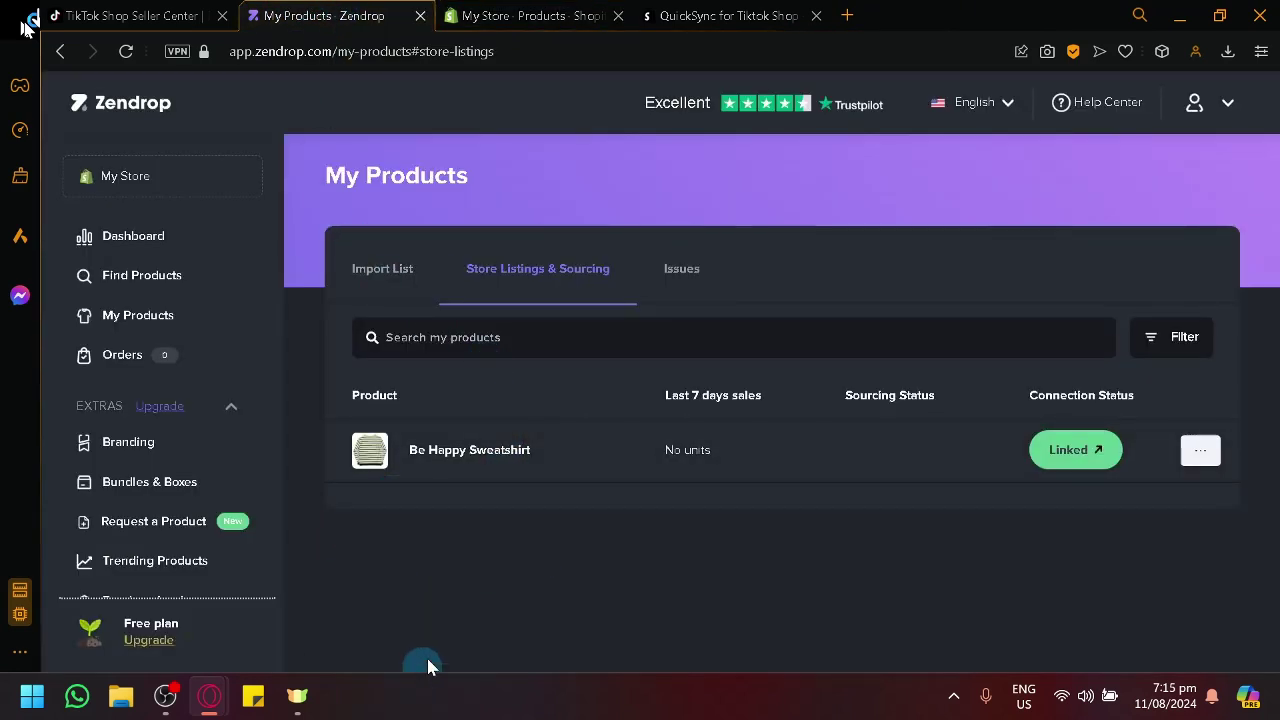
left_click(512, 10)
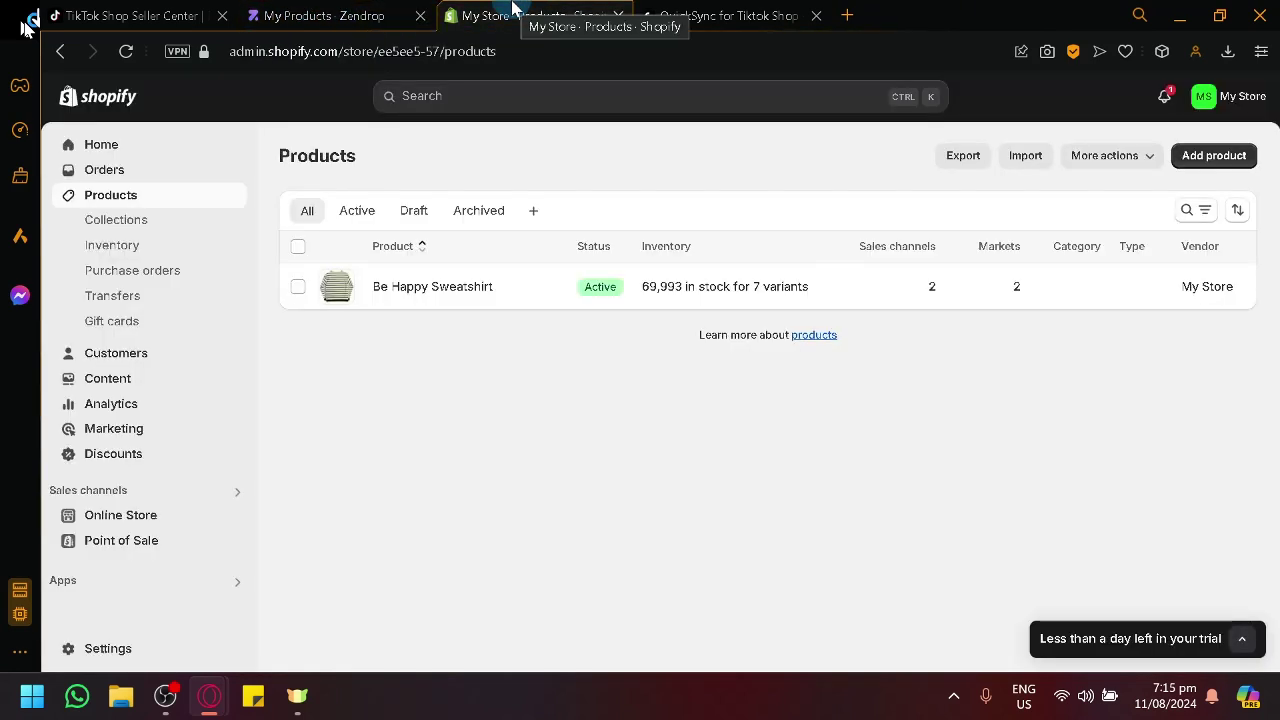